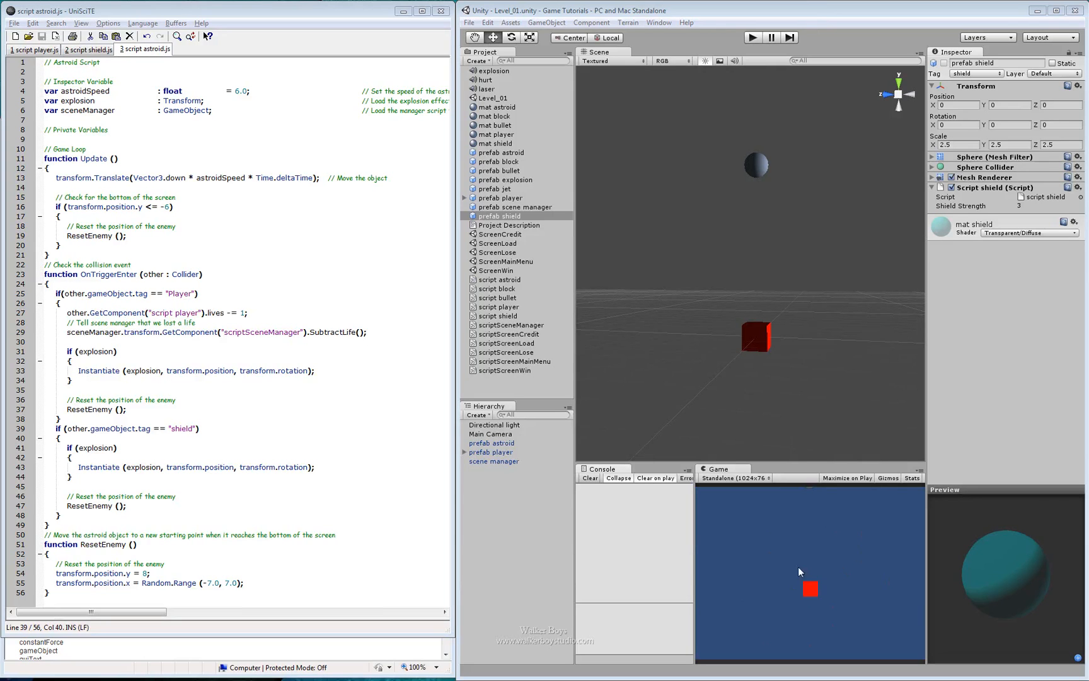
Change the Main Camera's background colour to black.
click(822, 14)
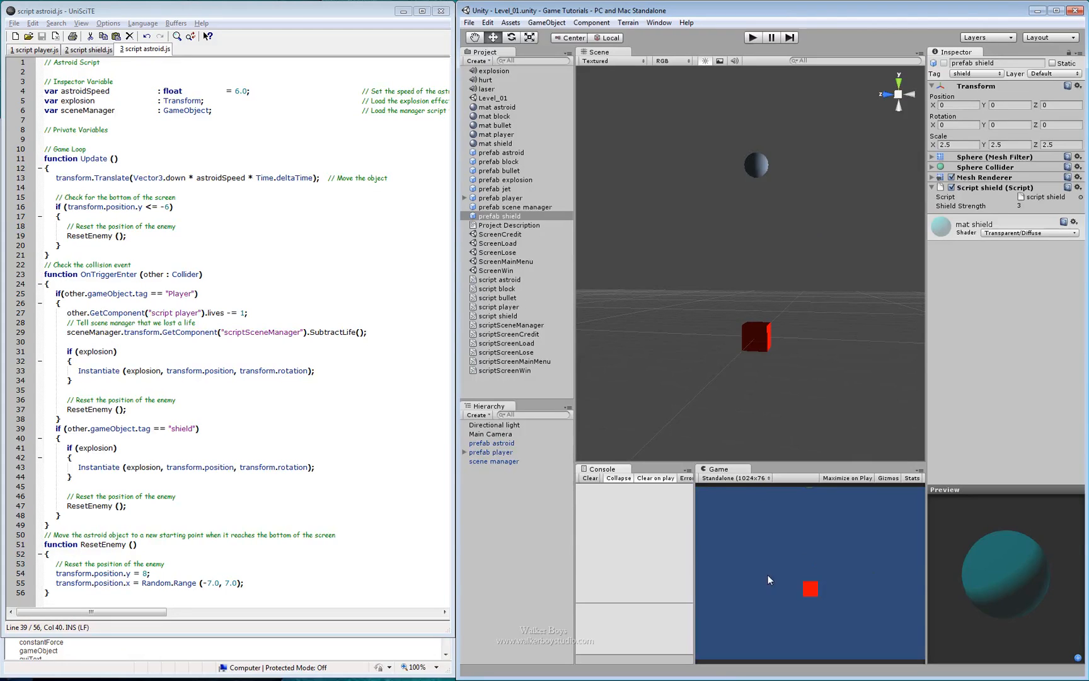
click(490, 99)
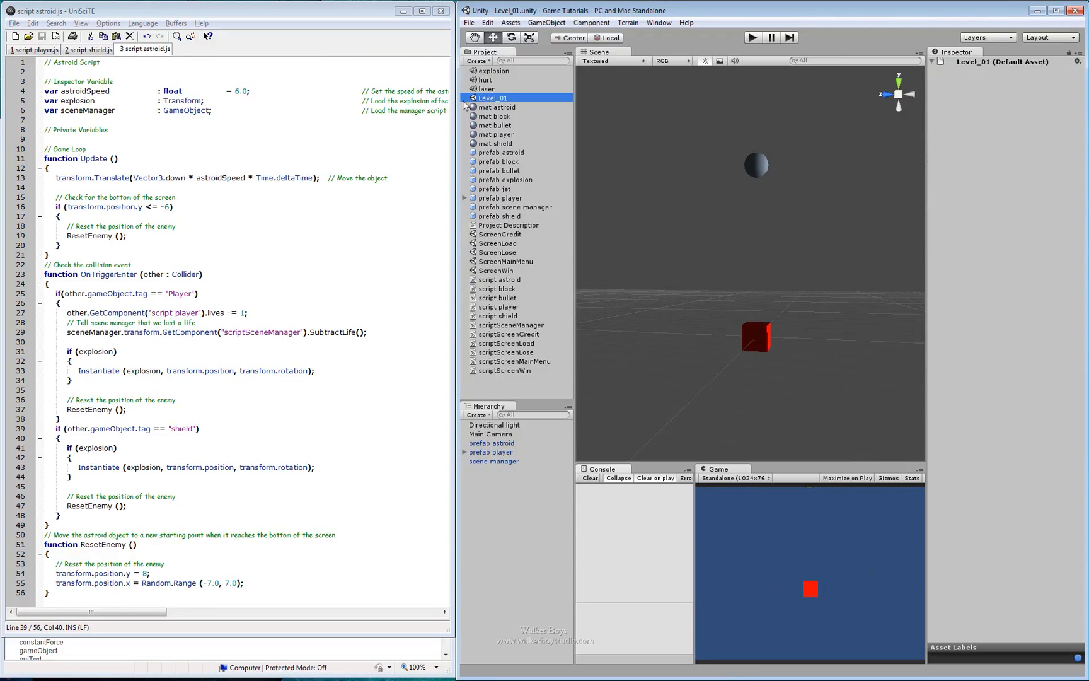
click(498, 435)
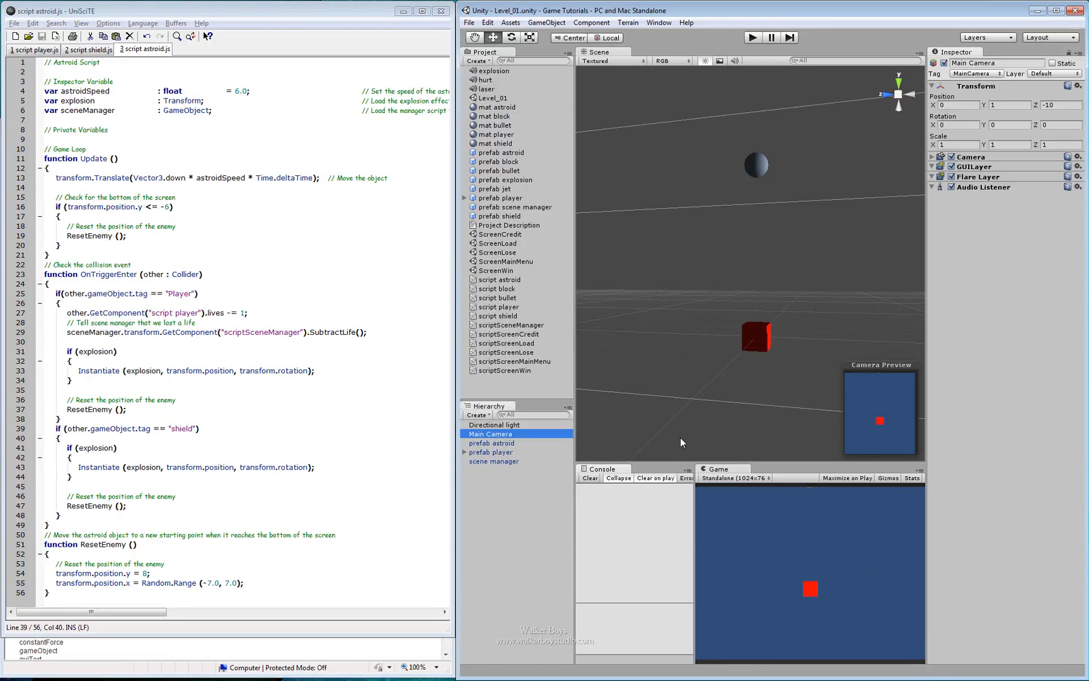
click(932, 158)
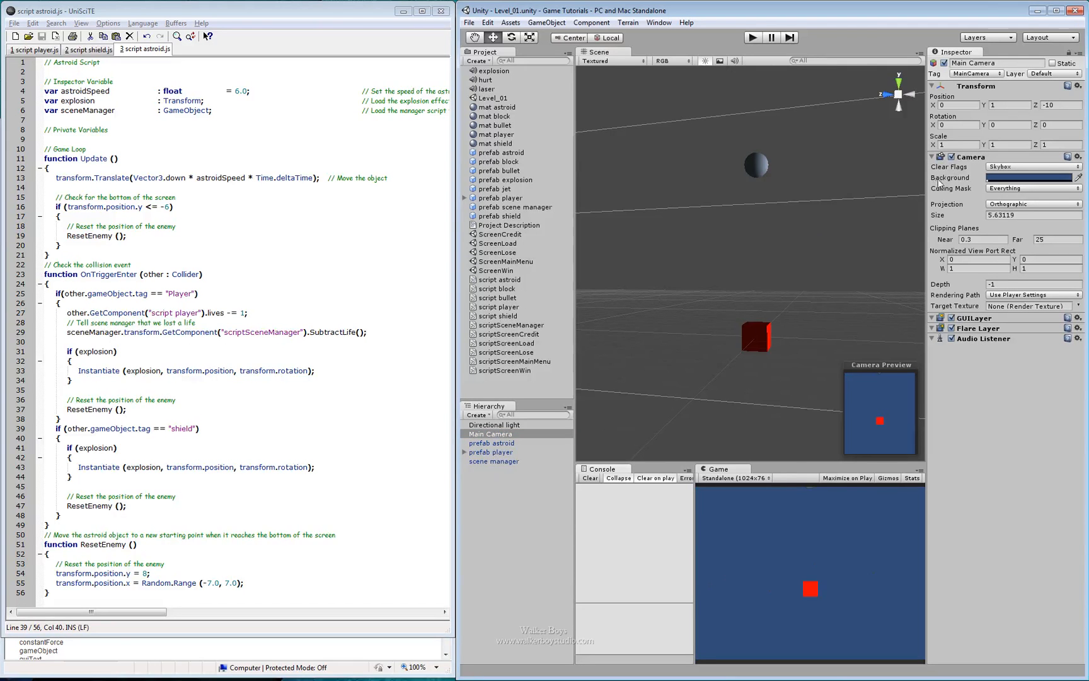
click(1021, 179)
drag(543, 347, 564, 370)
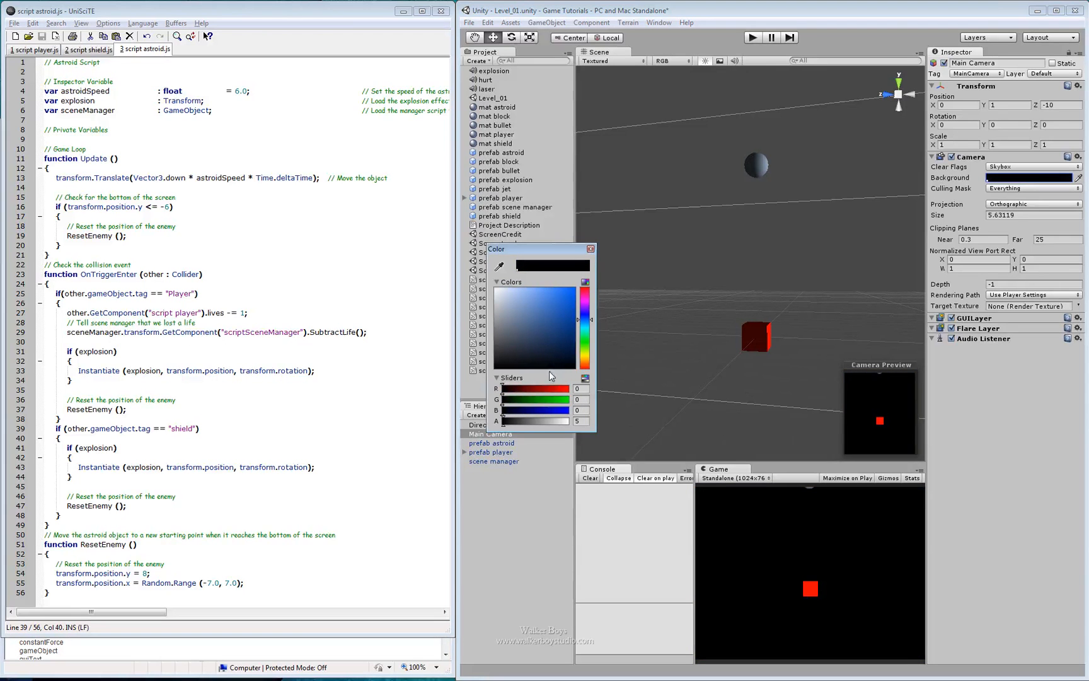
click(591, 249)
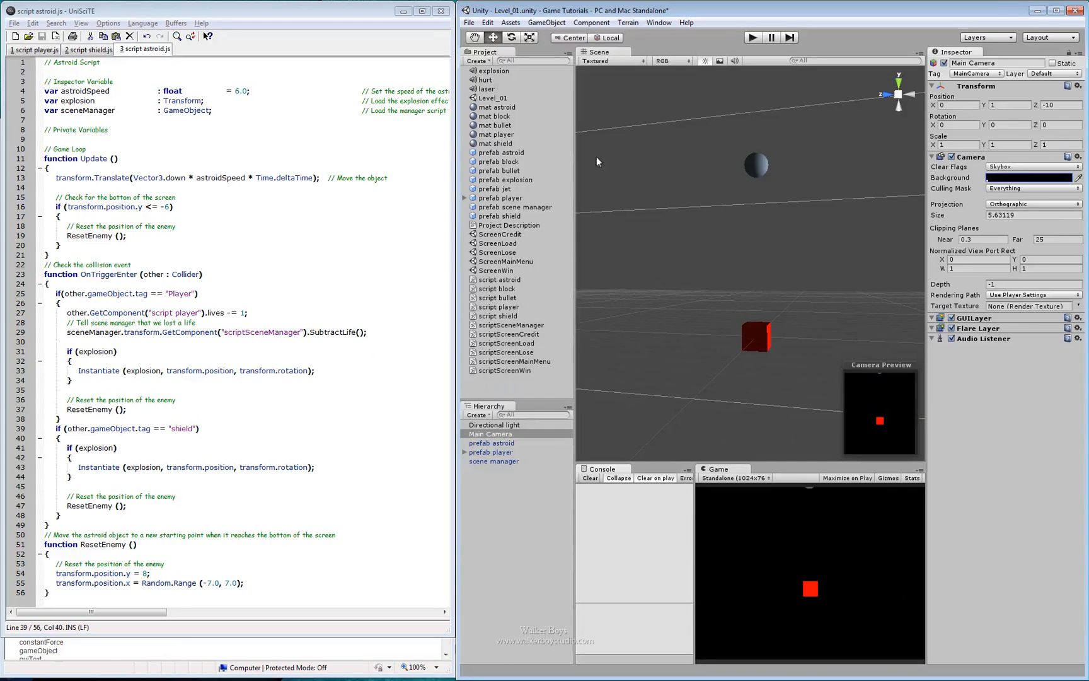
Create a Particle System in the scene and rename it "stars".
click(490, 416)
click(493, 435)
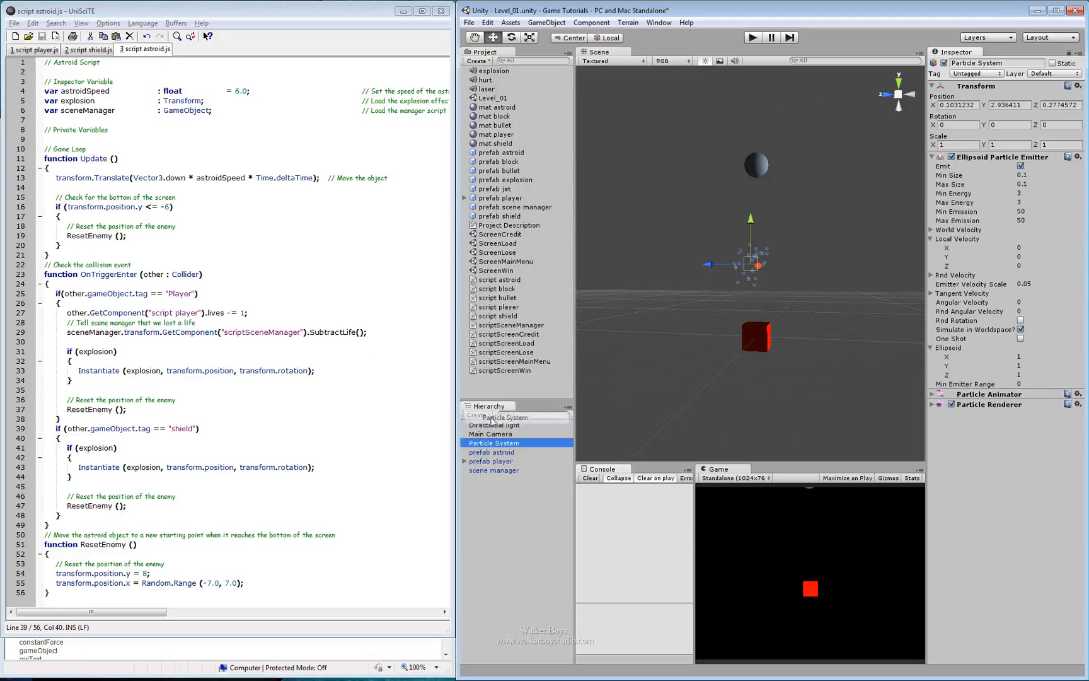
key(F2)
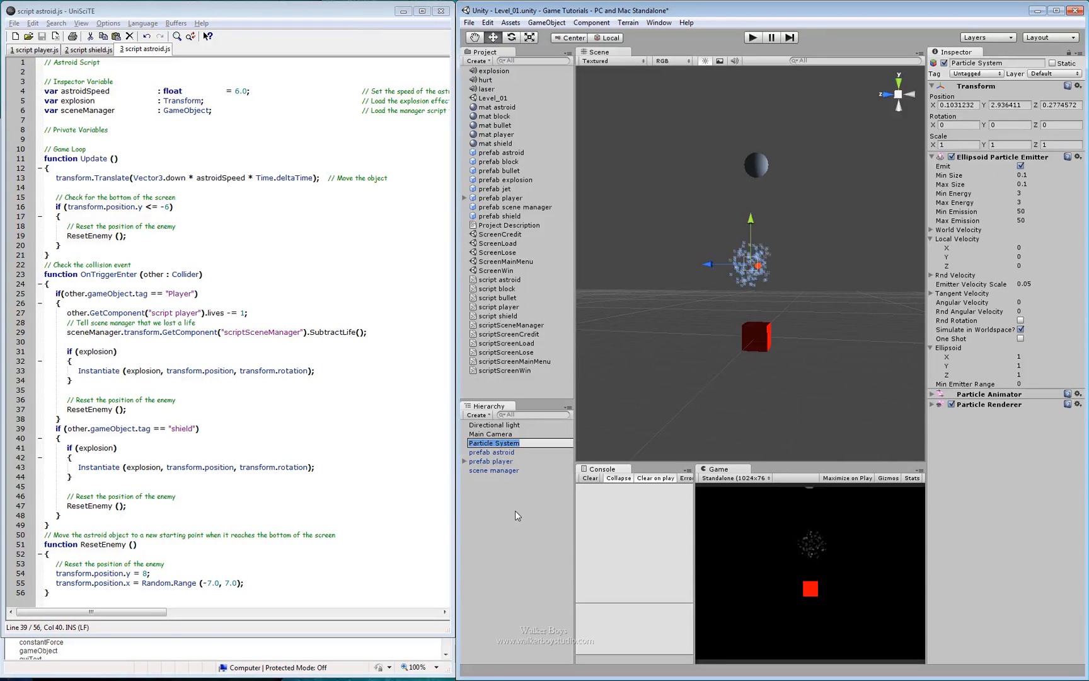
text(stars)
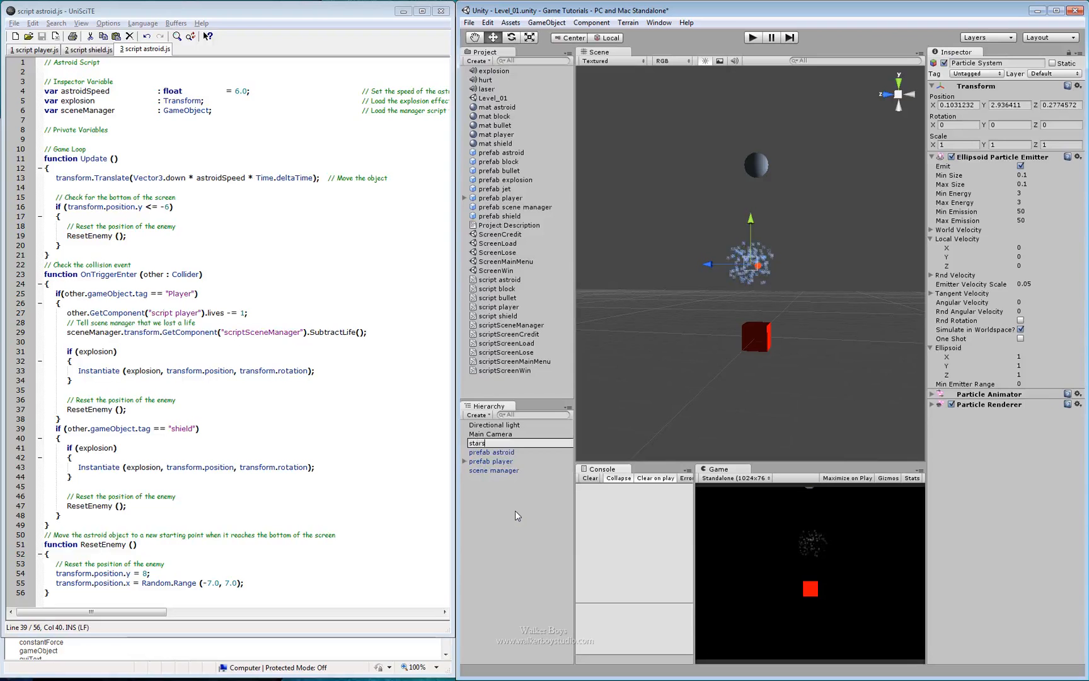
key(Return)
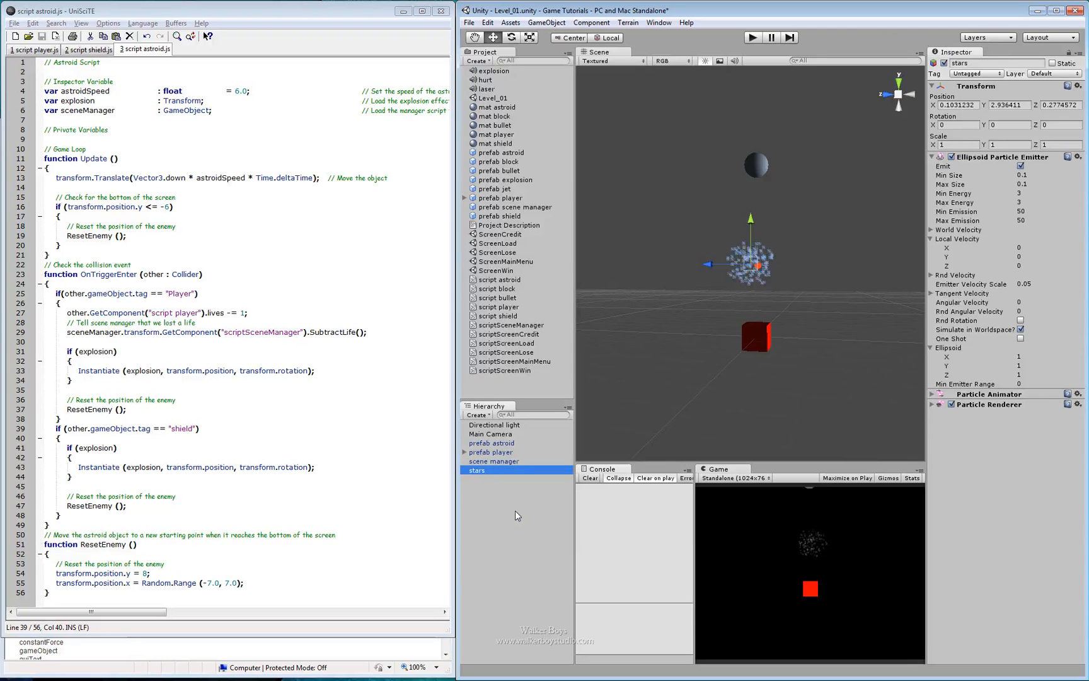
Move the stars emitter above the asteroid, to about 9.64 on Y and about 0.94 on Z.
drag(751, 222, 766, 59)
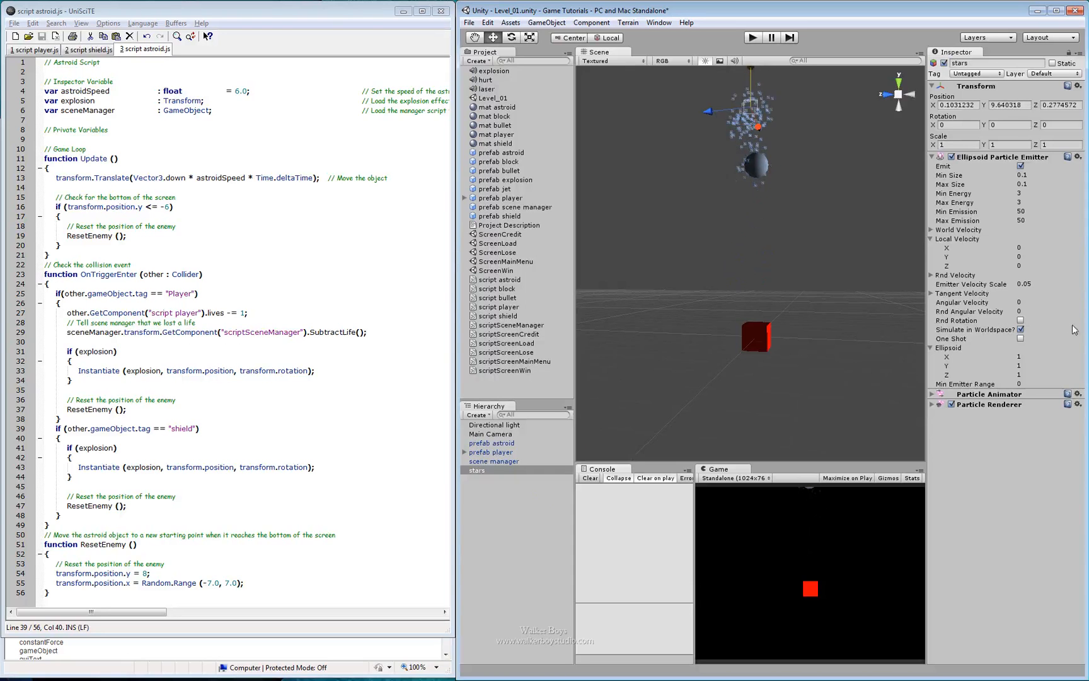
alt+right_drag(712, 278, 720, 237)
mouse_move(720, 236)
alt+mouse_down()
mouse_move(748, 294)
mouse_move(870, 289)
mouse_move(709, 313)
mouse_move(726, 237)
alt+mouse_up()
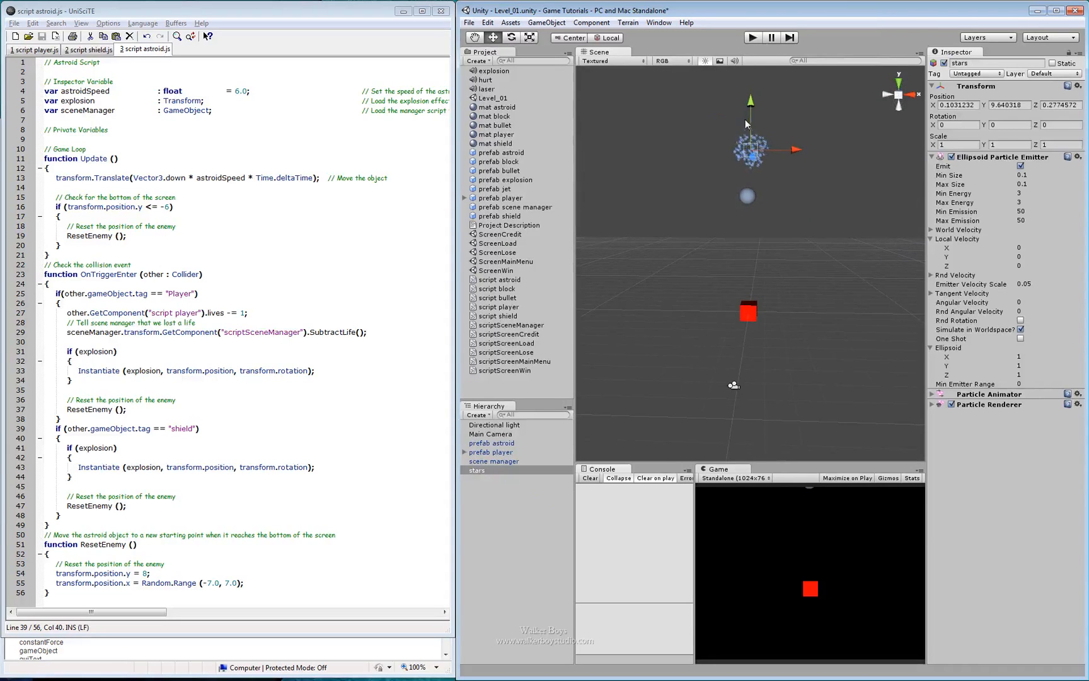
alt+drag(843, 285, 769, 288)
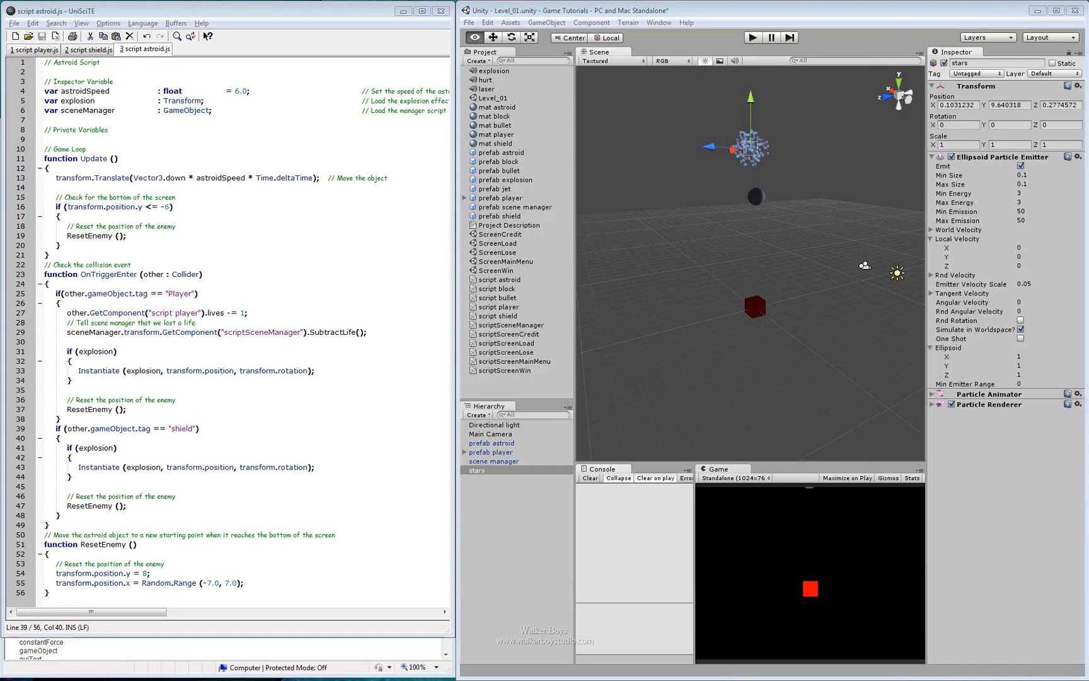
alt+drag(724, 233, 687, 221)
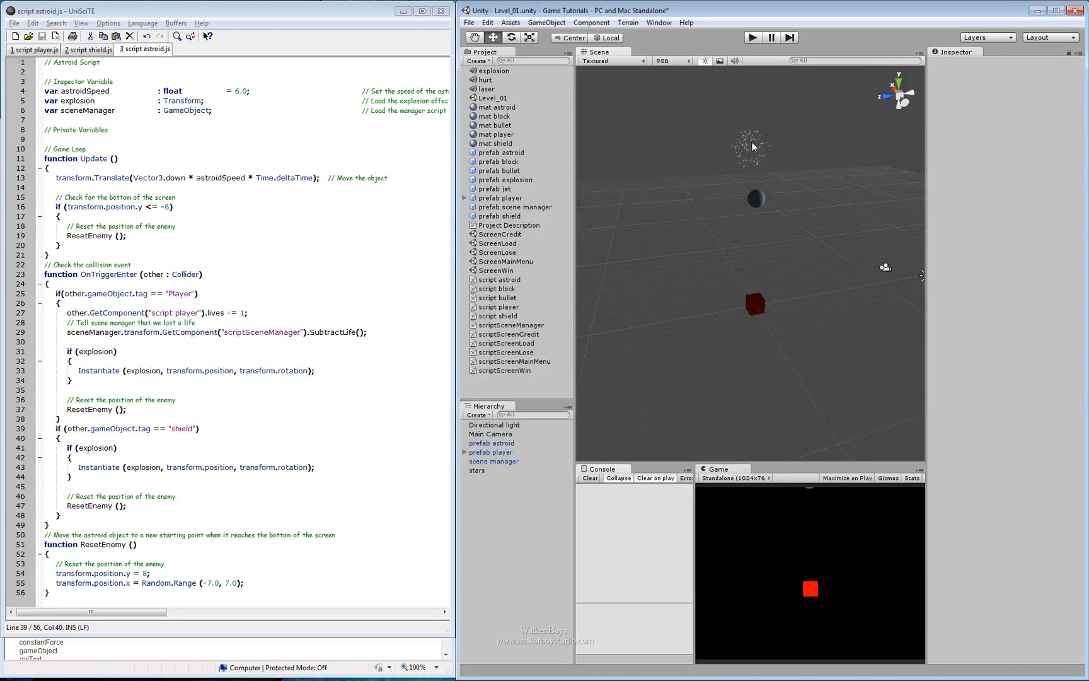
drag(751, 145, 838, 274)
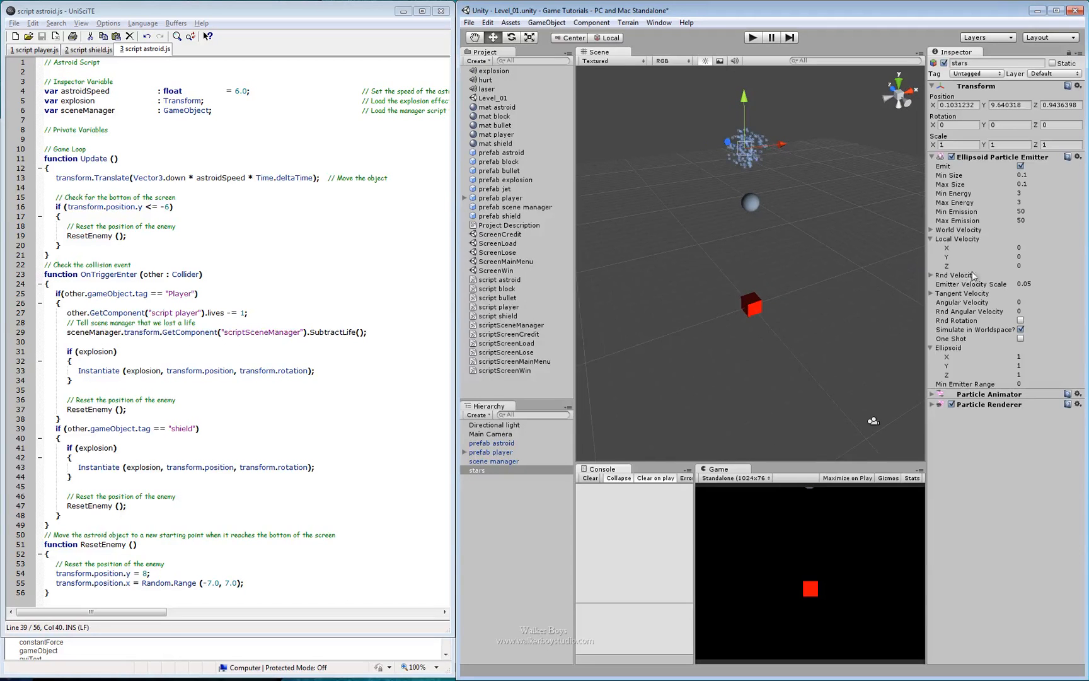
Set the stars emitter's World Velocity on Y to about -6.3 so the particles fall downward.
click(931, 240)
click(931, 229)
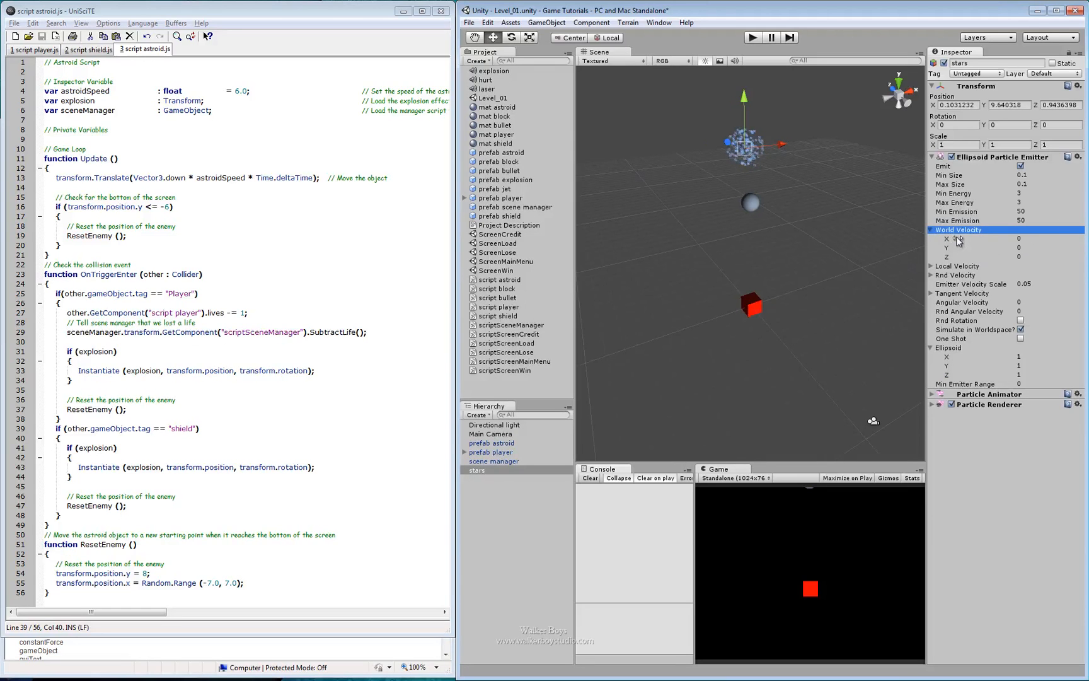
drag(960, 242, 844, 253)
key(ctrl+z)
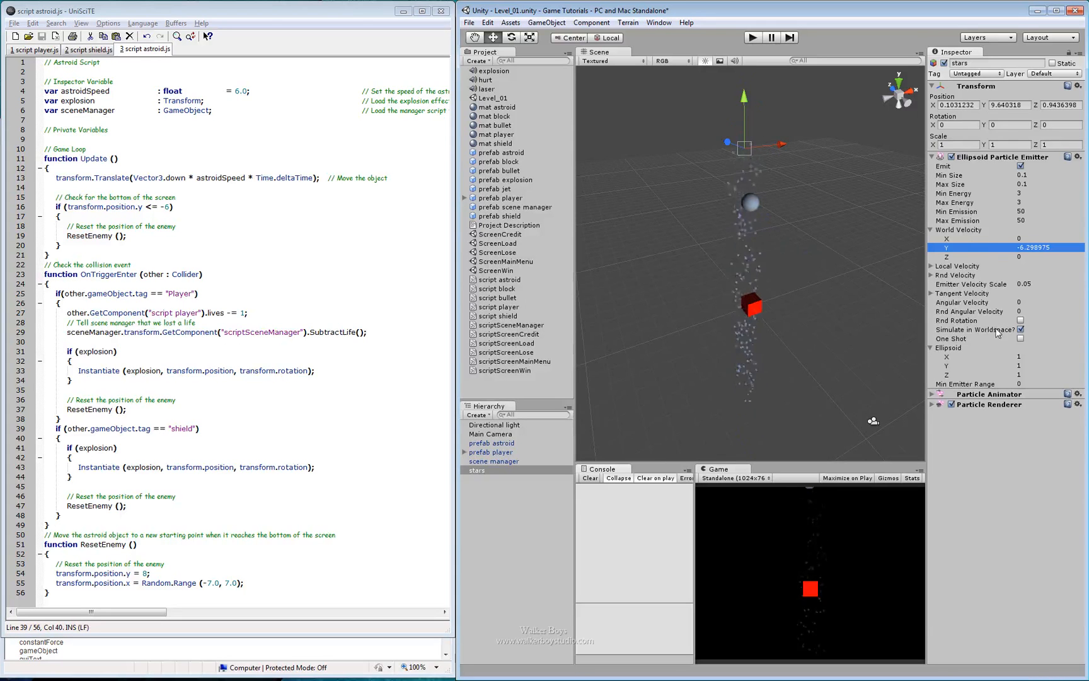
click(930, 230)
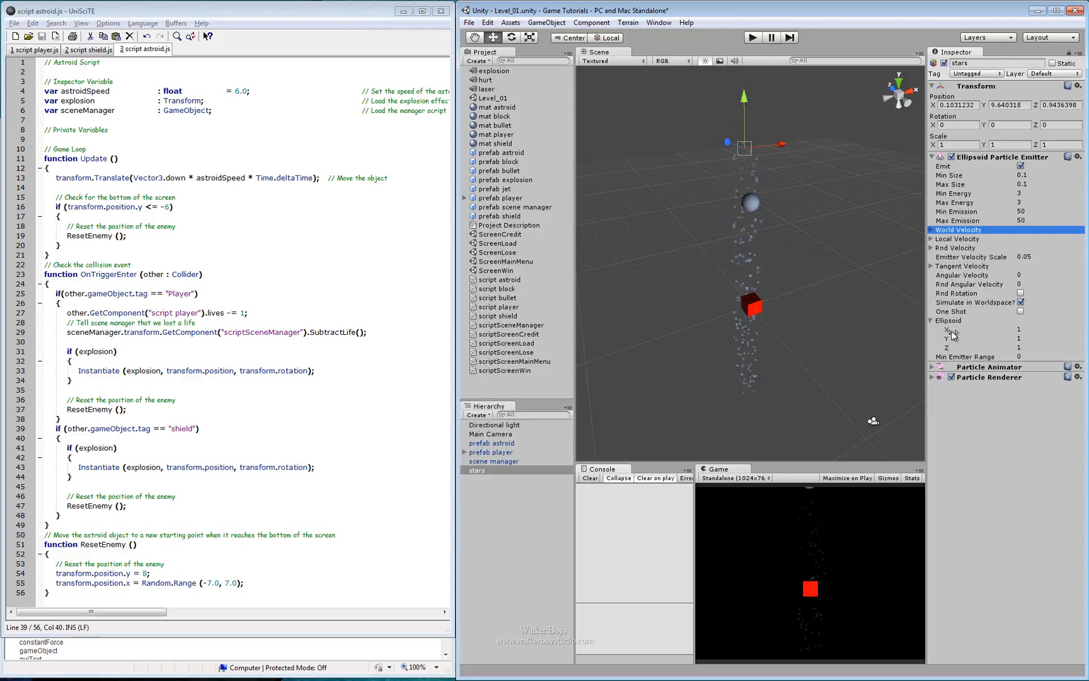
Widen the stars emitter's Ellipsoid to about 12.94 on X.
click(978, 330)
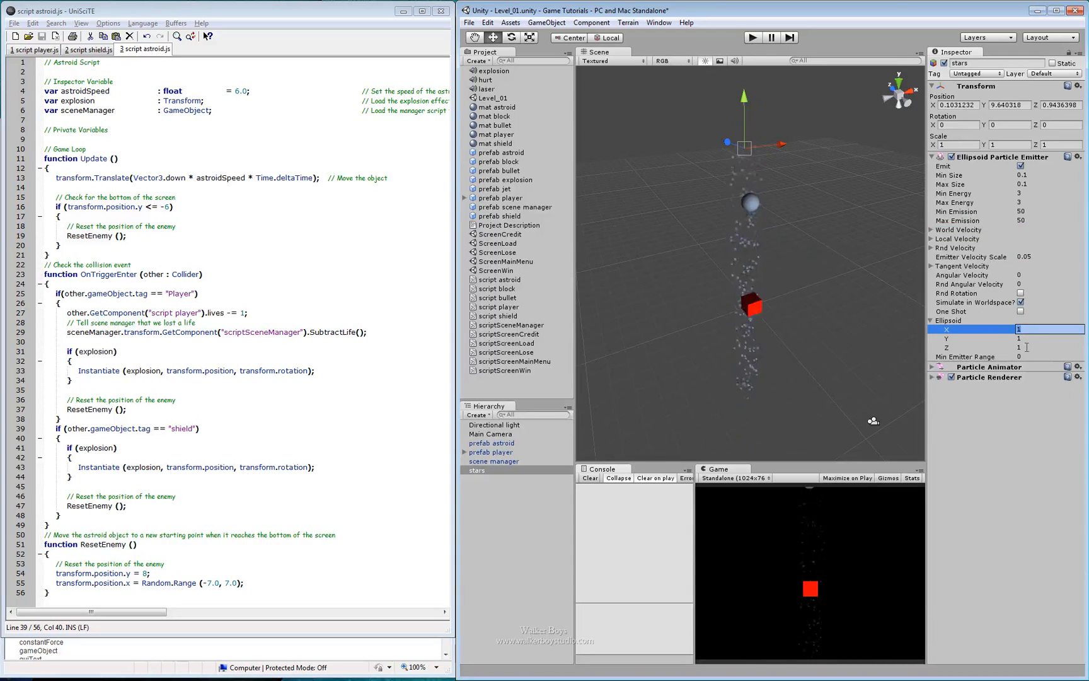
drag(988, 330, 136, 338)
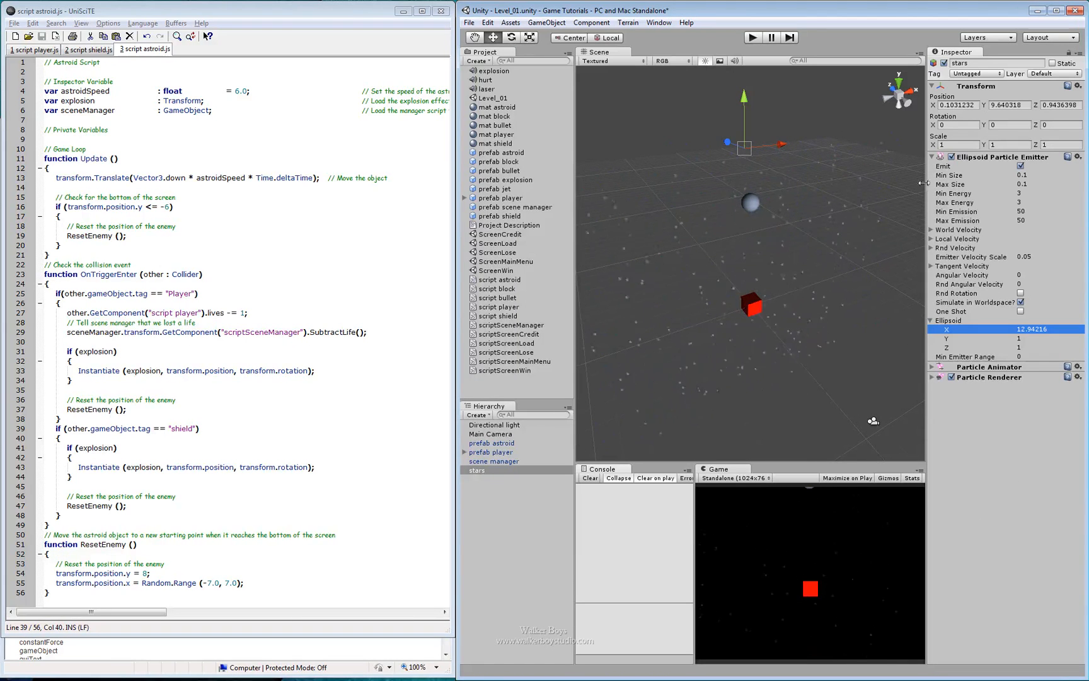
click(932, 321)
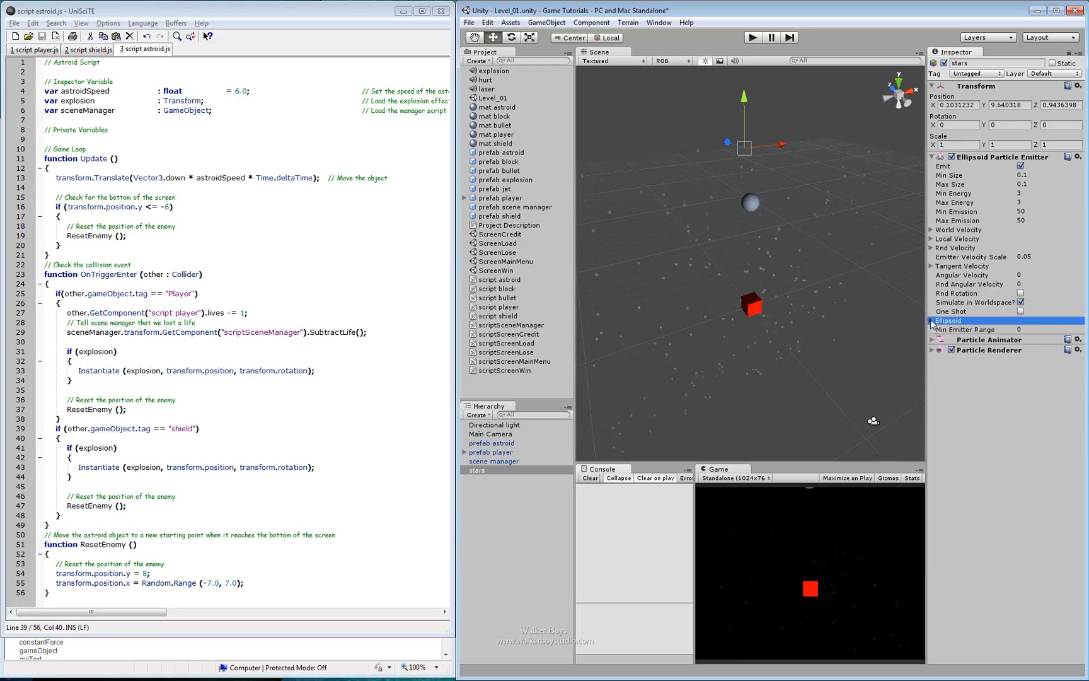
Set the stars' Particle Renderer to Stretched particles with a Length Scale of 3.
click(932, 350)
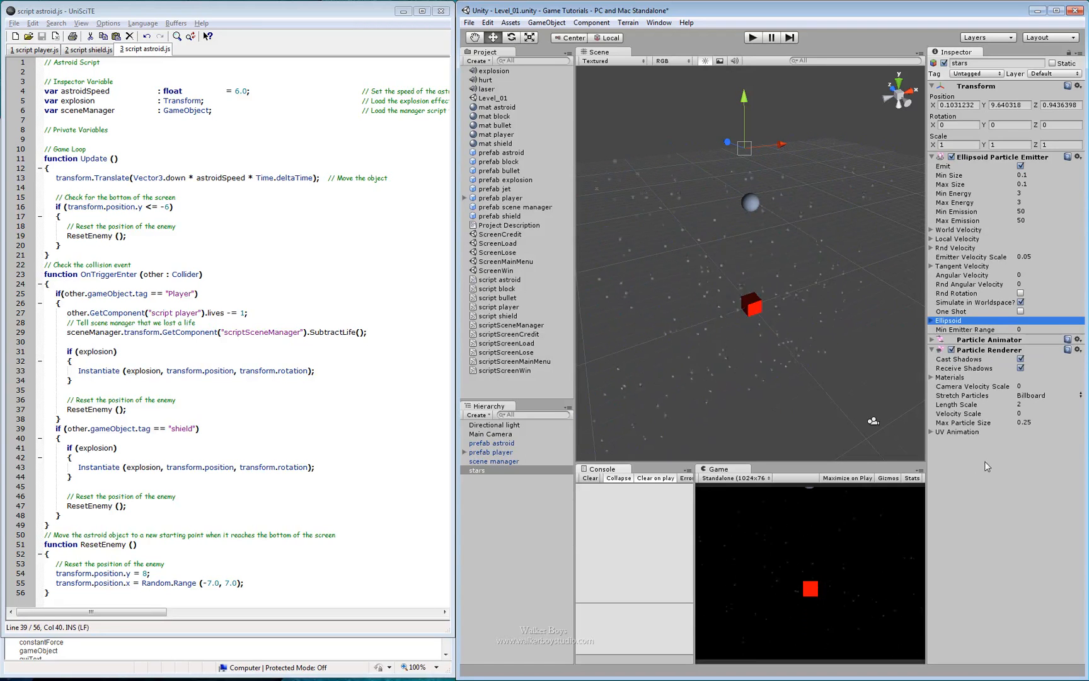
click(1081, 398)
click(1041, 412)
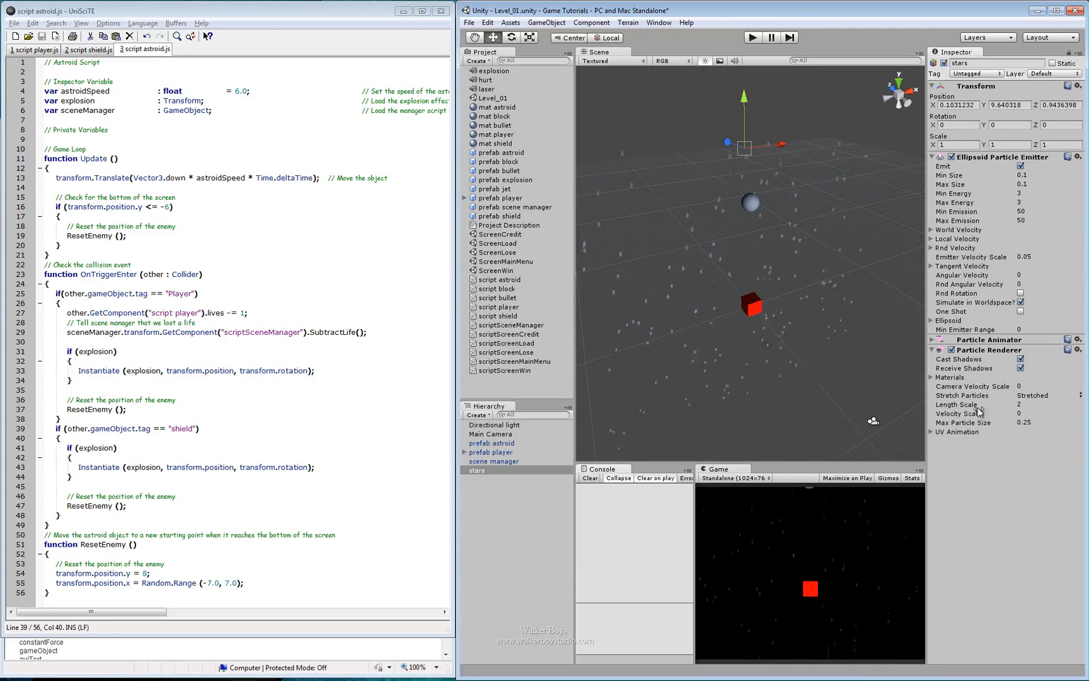
drag(980, 409, 1019, 412)
click(1058, 403)
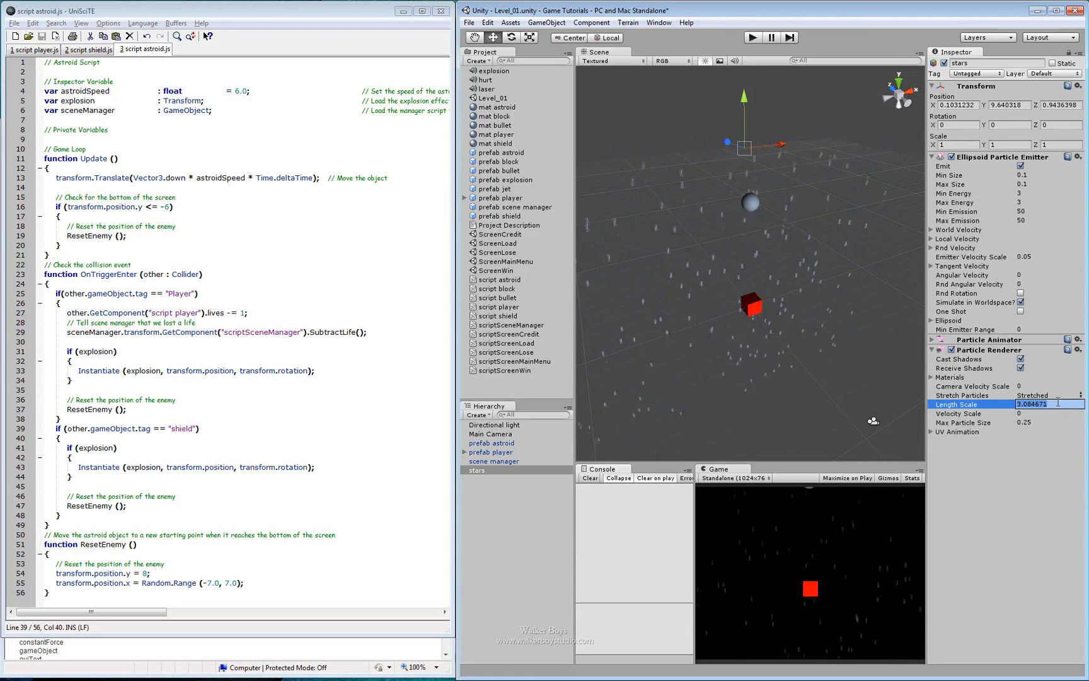
text(3)
key(Return)
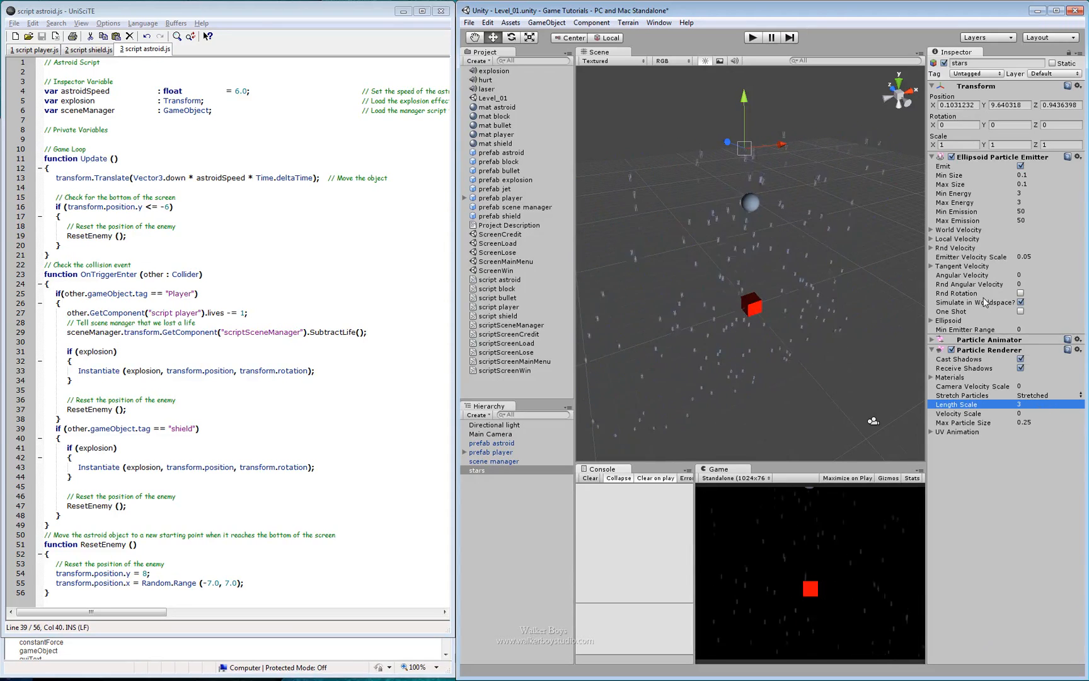
Move the stars emitter behind the player and higher, to about 3.45 on Z and about 10.93 on Y.
alt+drag(735, 240, 816, 216)
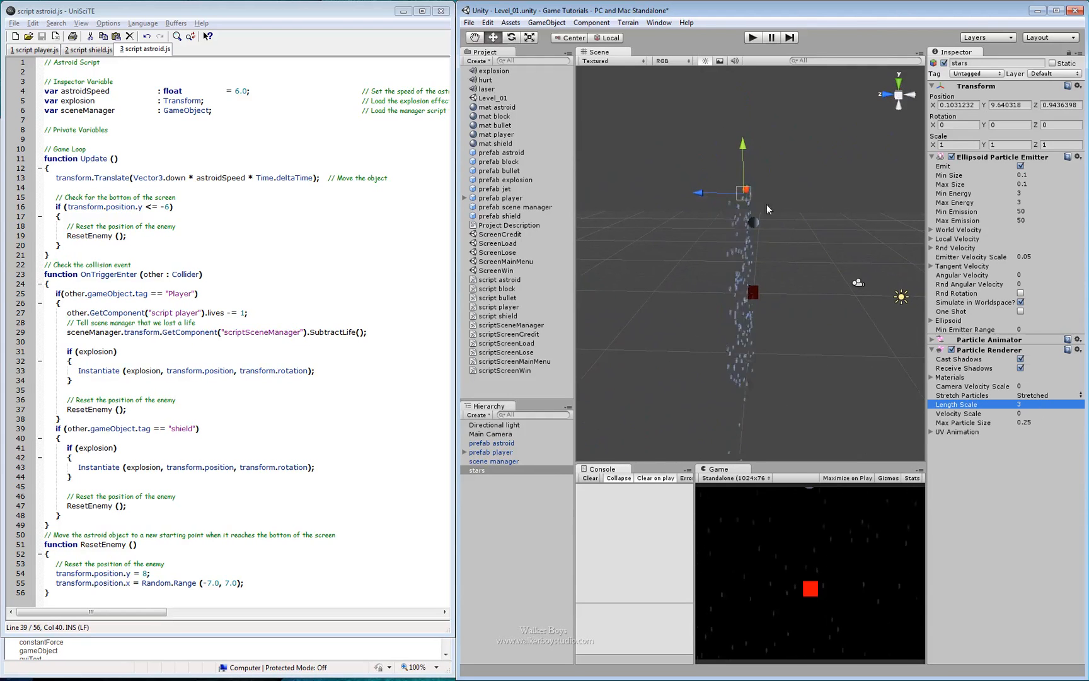
drag(701, 196, 811, 397)
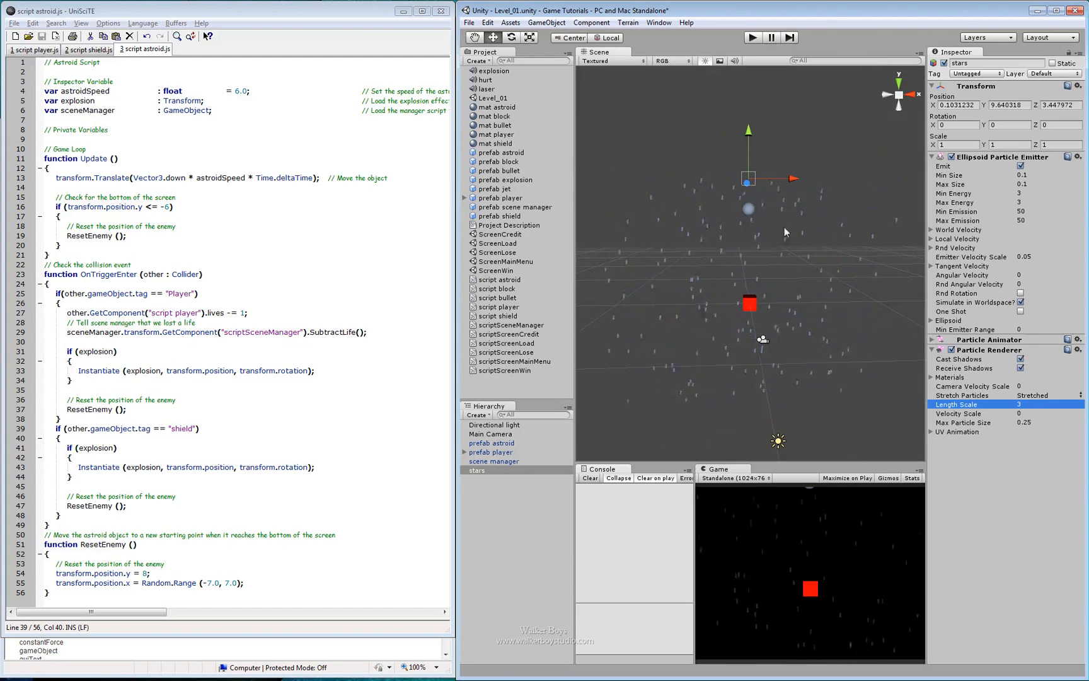
key(alt)
alt+drag(810, 387, 767, 310)
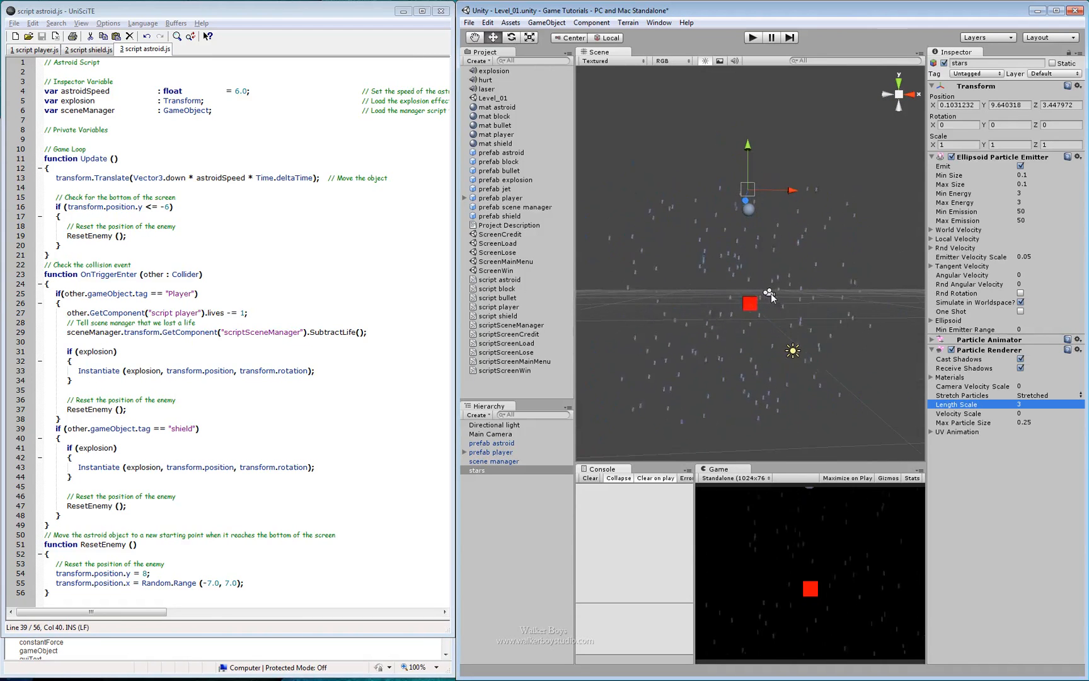
alt+drag(772, 297, 814, 324)
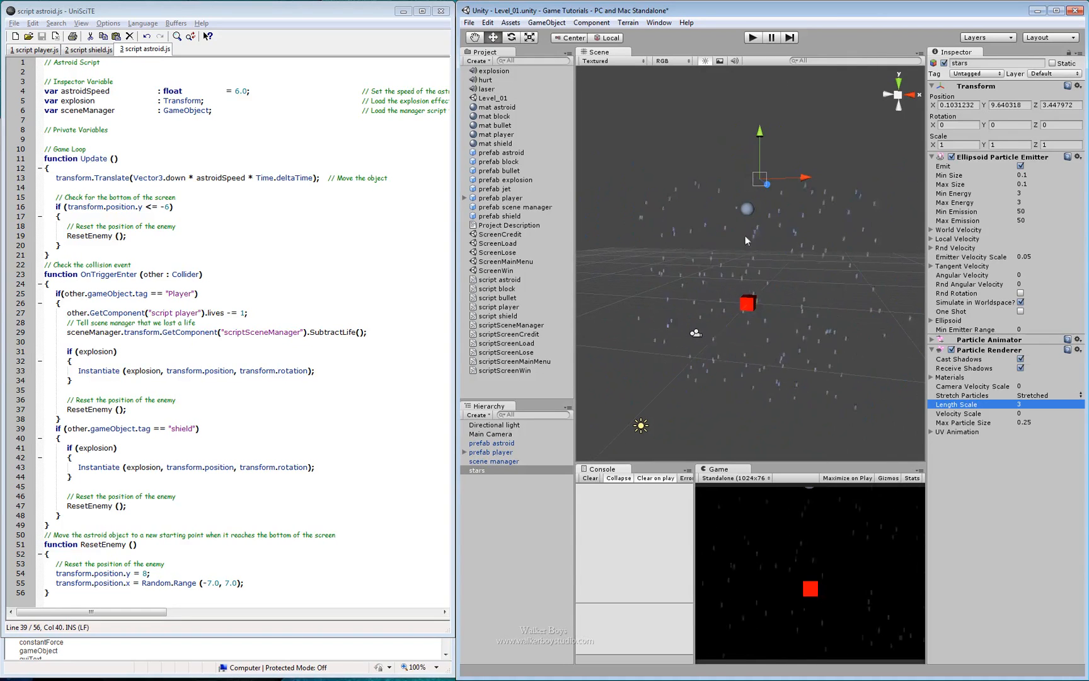
drag(760, 133, 760, 117)
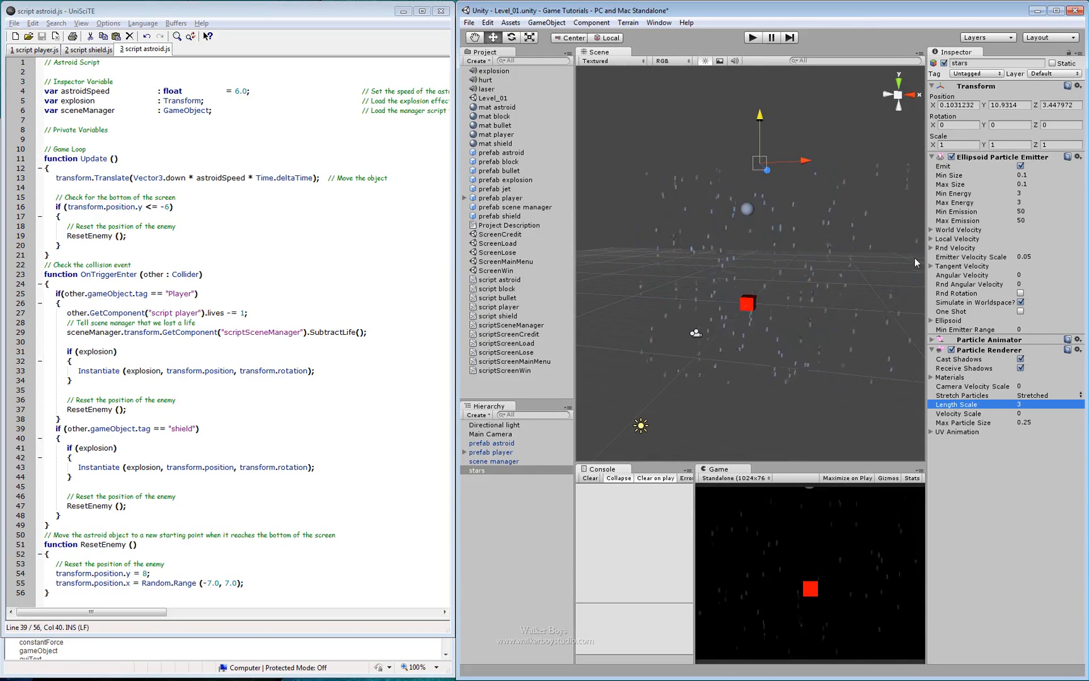
alt+drag(695, 246, 825, 252)
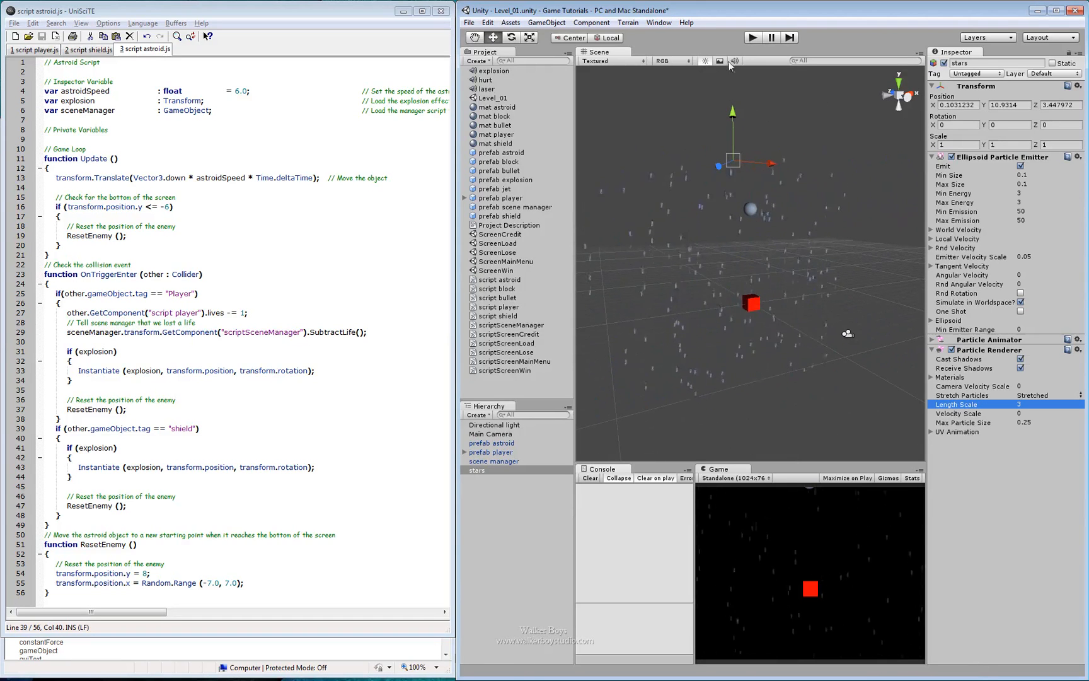
Play-test the level to check the falling stars behind the player and asteroid, and stop the game.
click(752, 38)
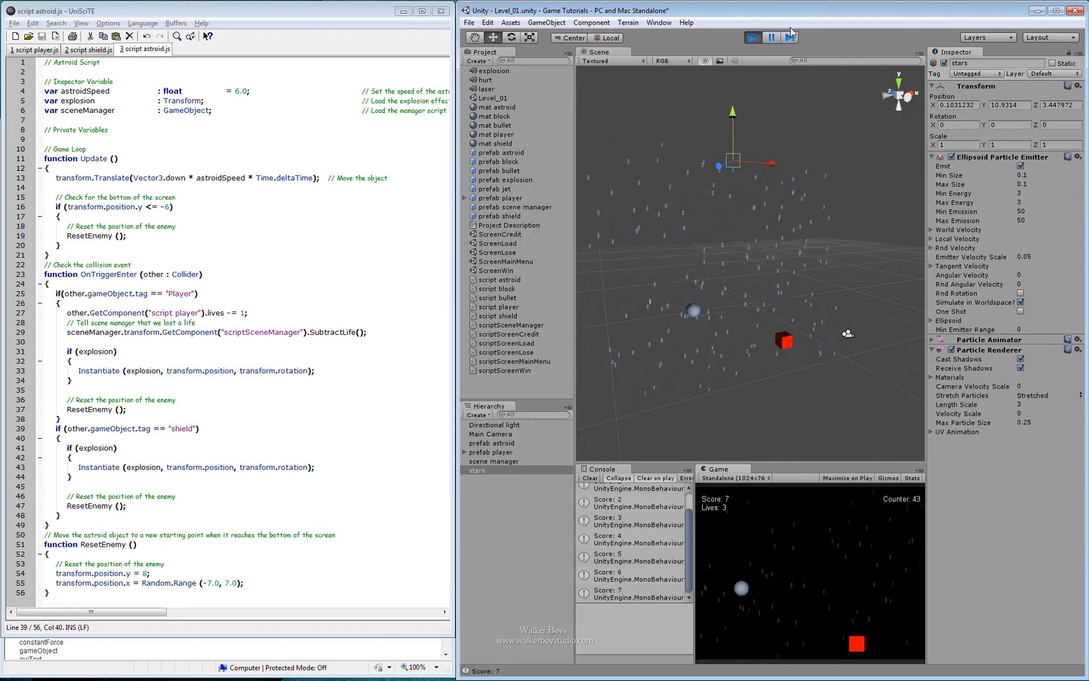
click(753, 38)
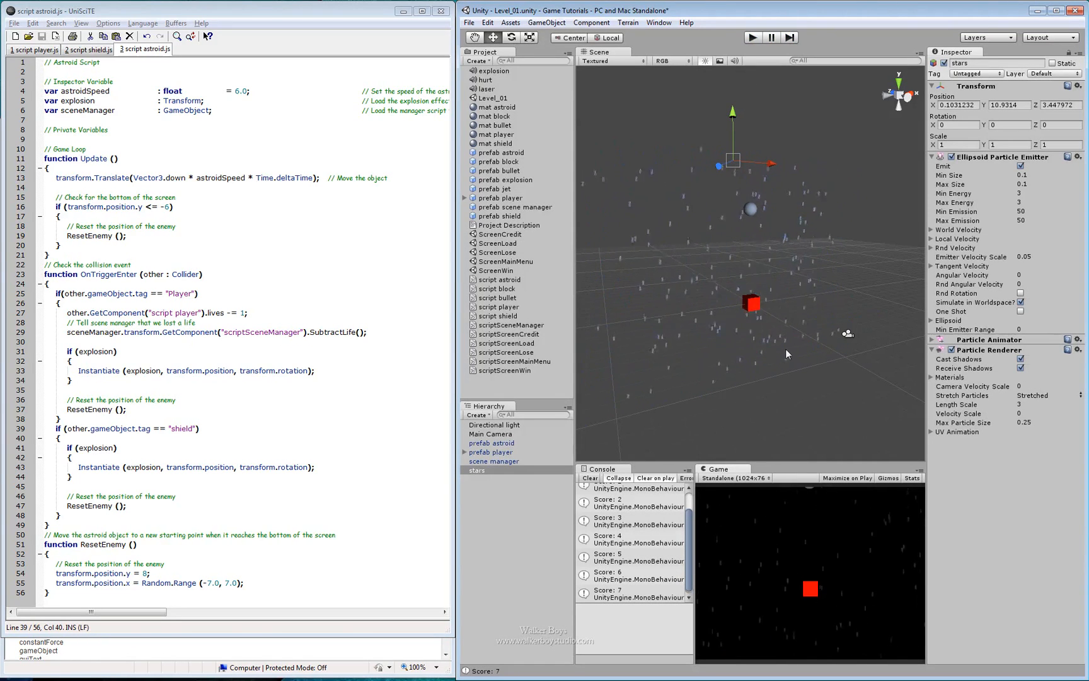
Set the Astroid Speed of the asteroid in the scene to 8.
alt+drag(740, 244, 763, 240)
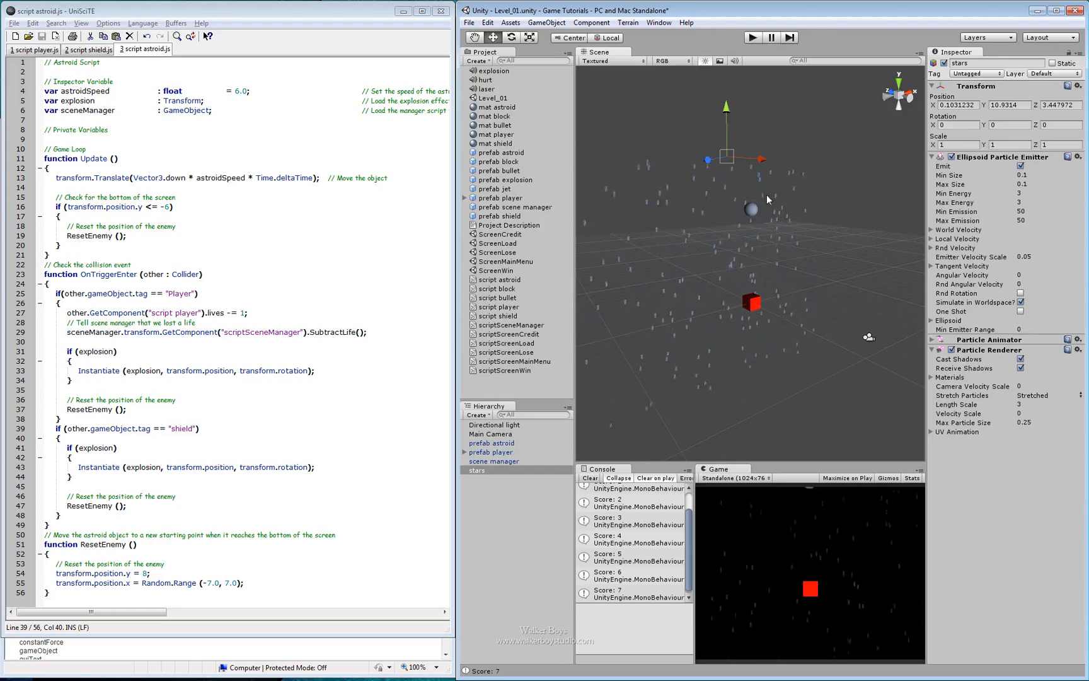
click(749, 212)
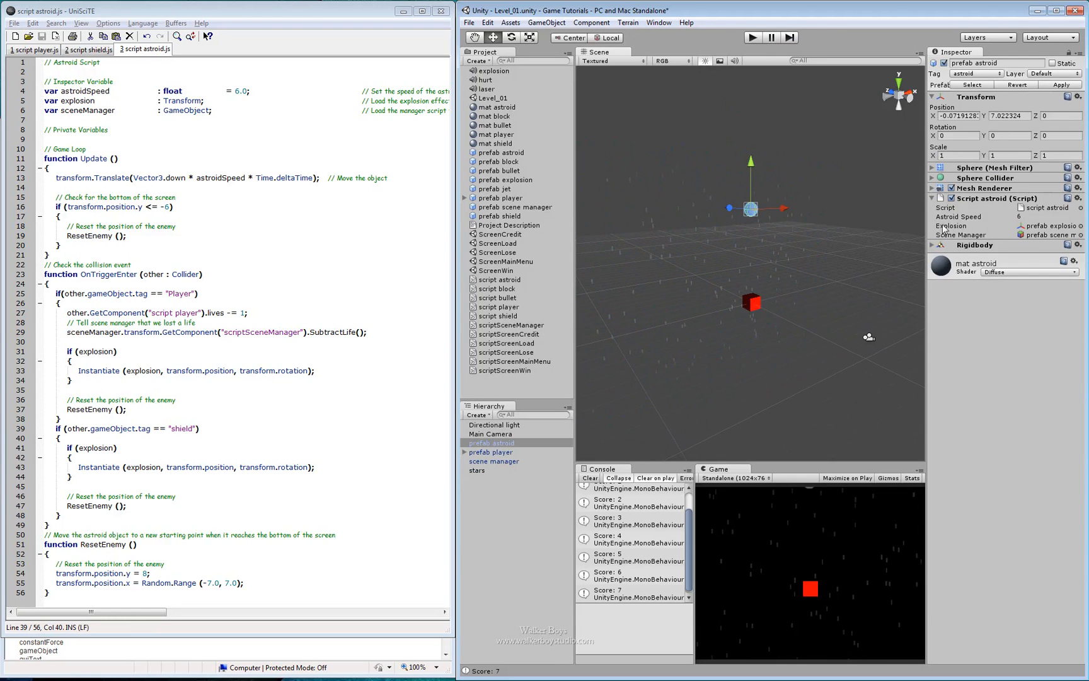
click(1042, 216)
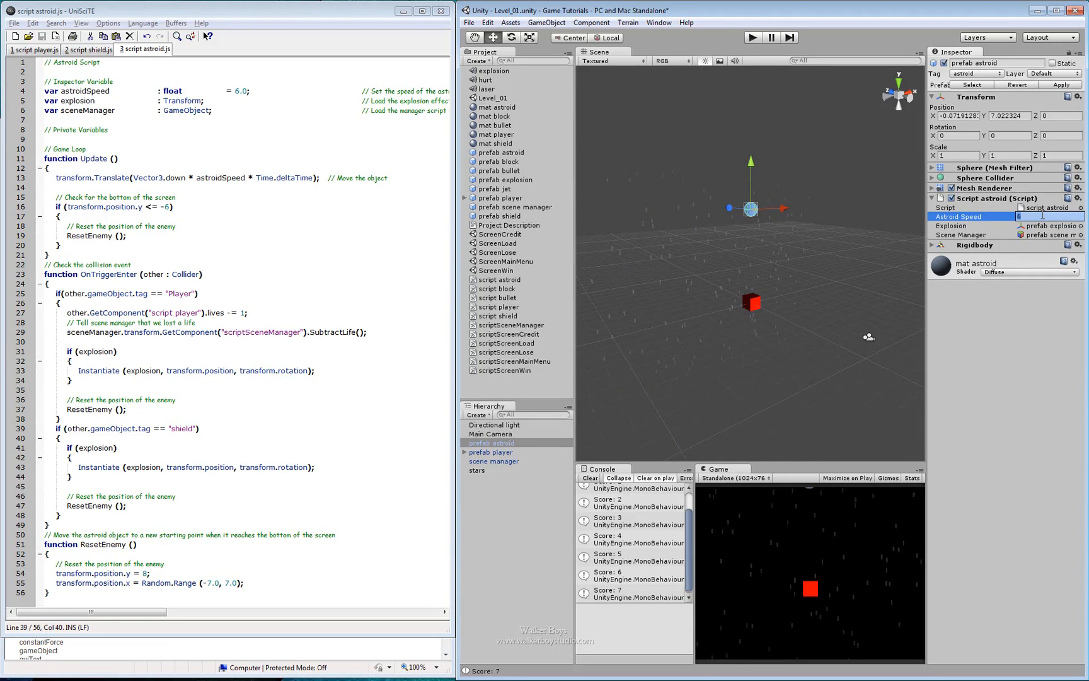
key(Return)
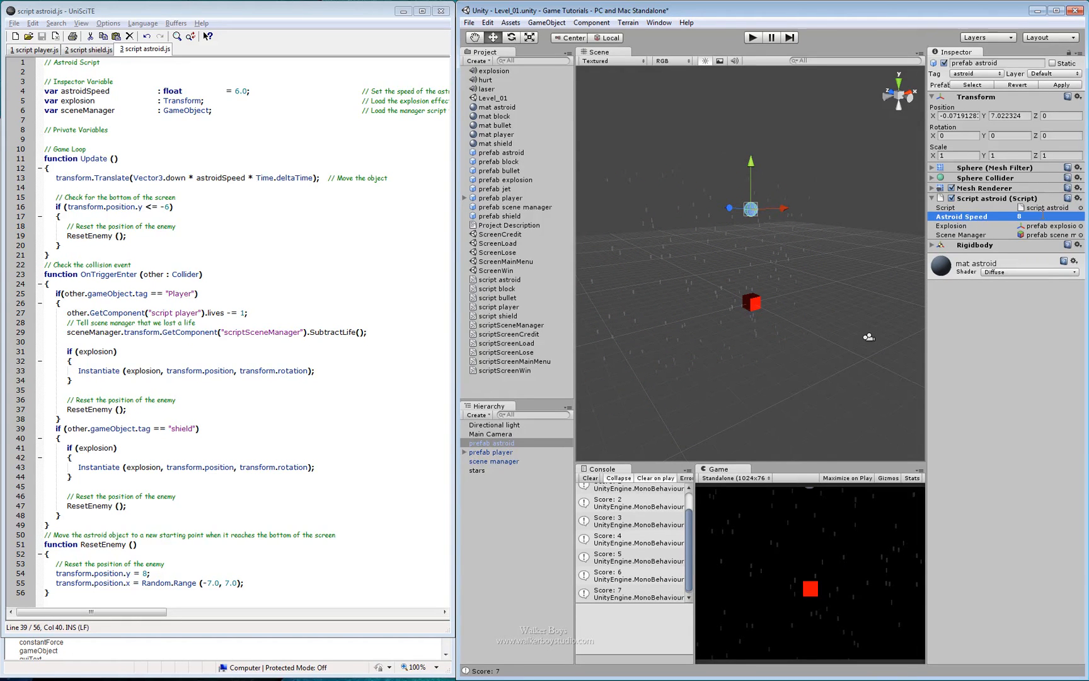
Play-test the level with the faster asteroid, stop the game, and apply the speed change to the asteroid prefab.
click(751, 40)
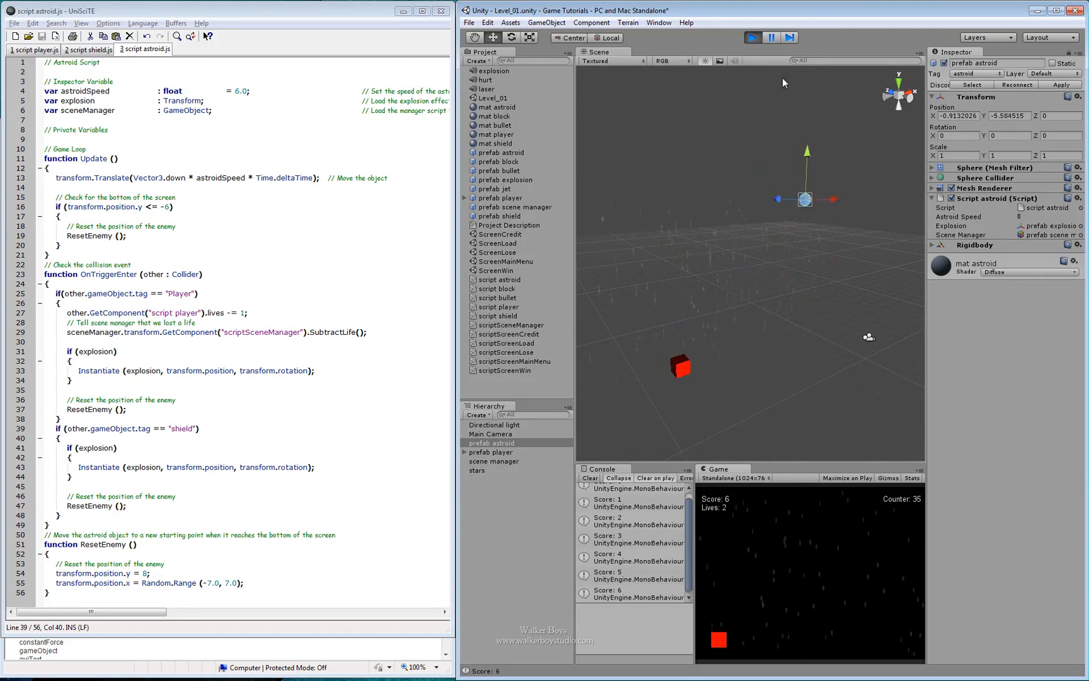
click(752, 37)
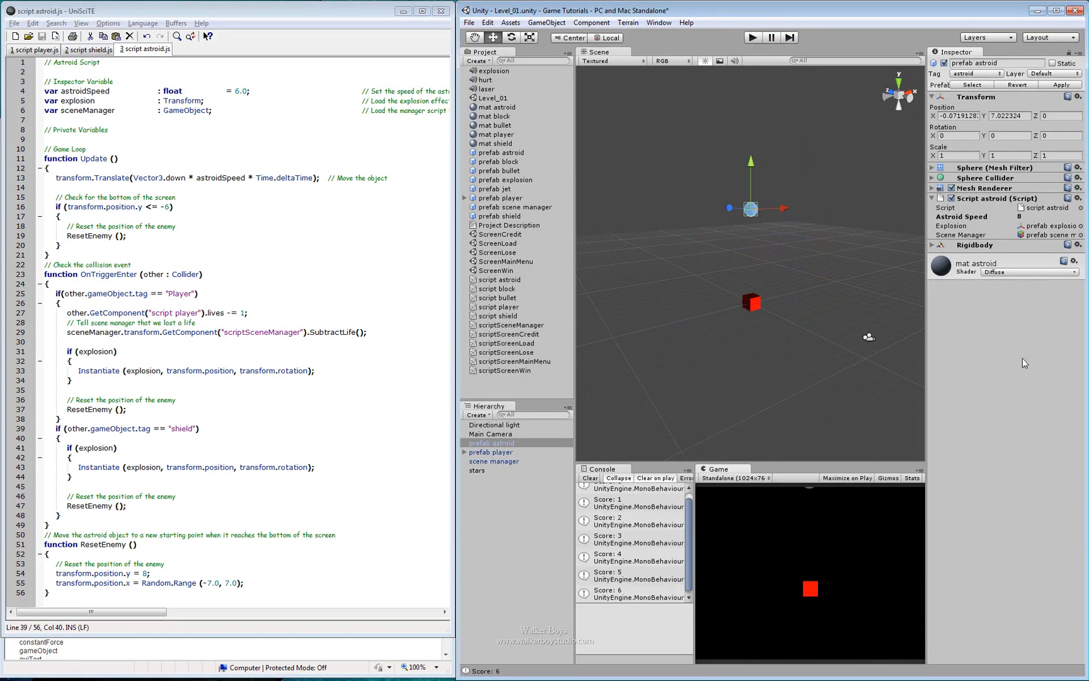
click(1061, 85)
Move the asteroid to about 2.42 on X and 8.78 on Y, and place a duplicate at about -1.58 on X and 9.32 on Y.
alt+drag(797, 286, 775, 283)
drag(765, 193, 763, 179)
drag(805, 223, 835, 221)
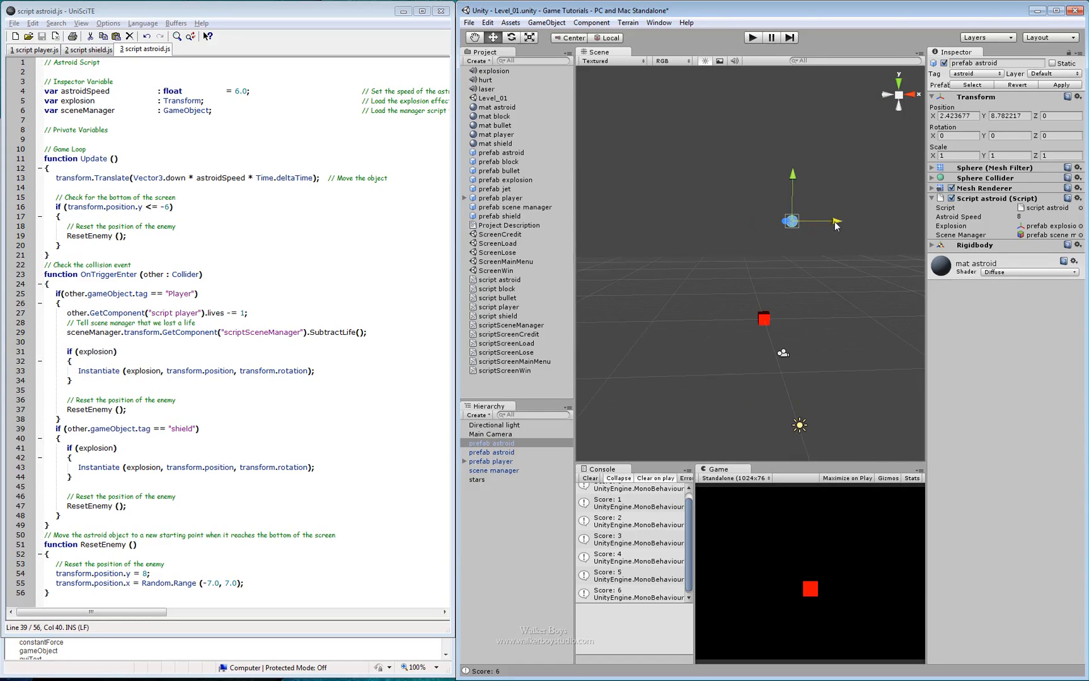
drag(802, 227, 746, 175)
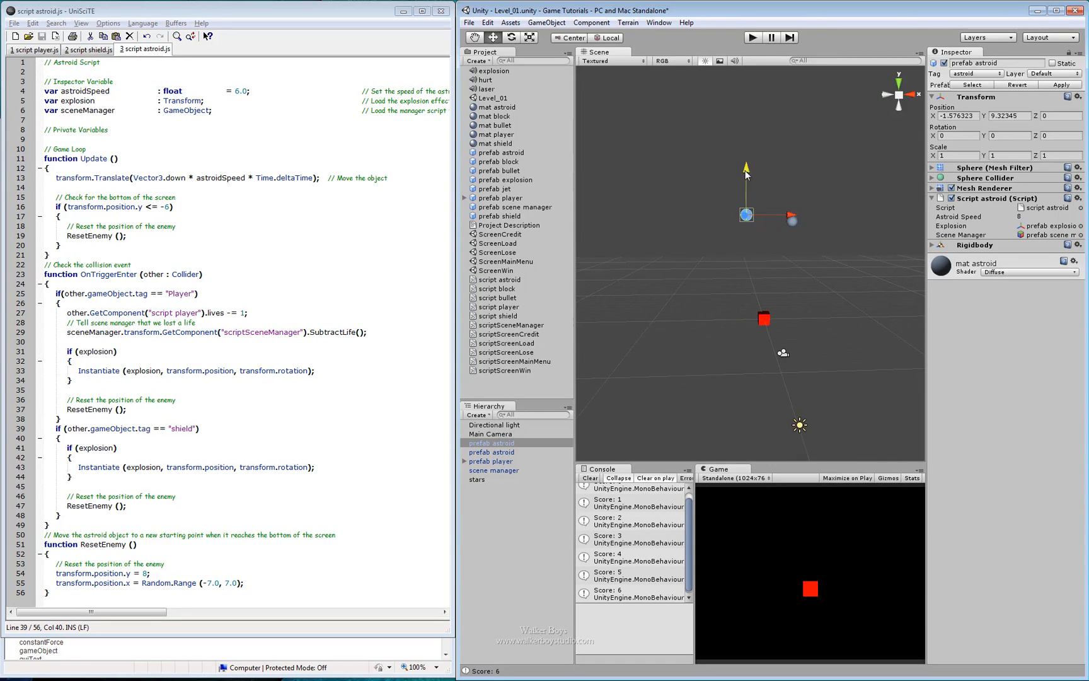
Duplicate the asteroid again and place the third one at about -3.70 on X and 12.09 on Y.
key(ctrl+d)
drag(792, 214, 760, 208)
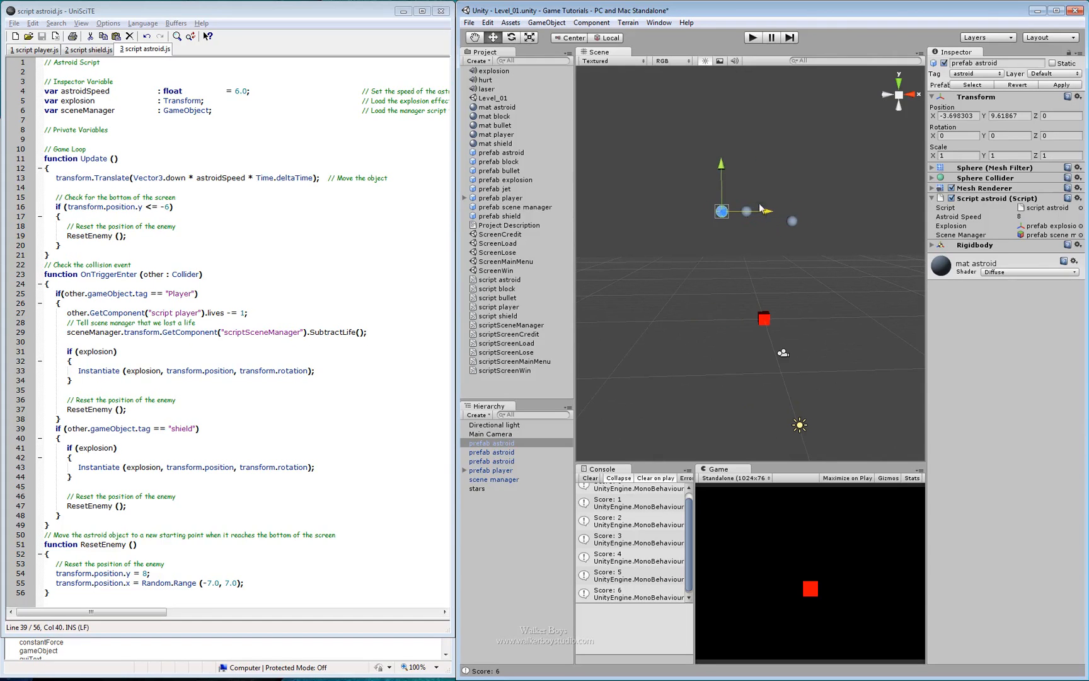
click(719, 152)
click(721, 208)
drag(722, 175, 723, 142)
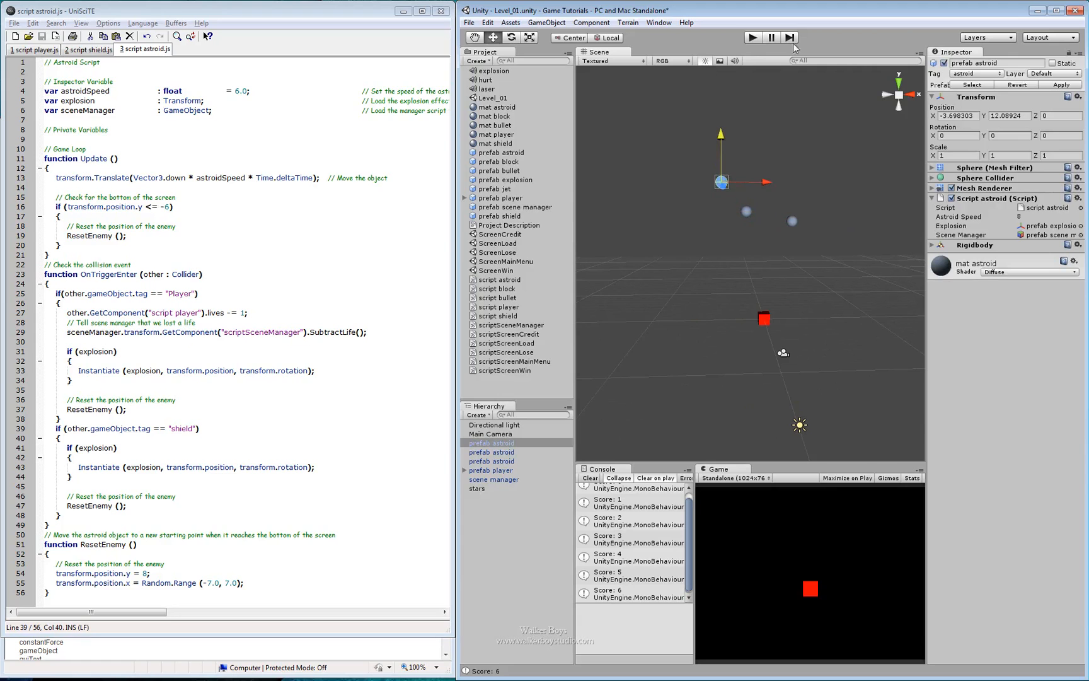
Play-test the level with three asteroids, moving the player sideways and shooting at them until the lives run out.
click(753, 38)
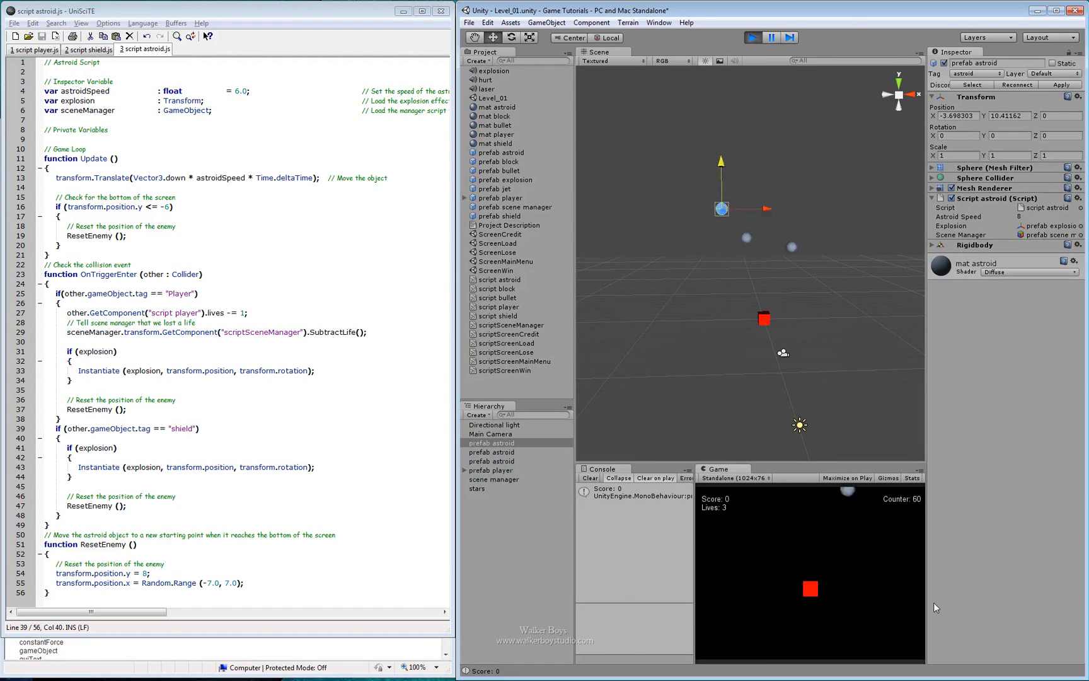
key(space)
key(Left)
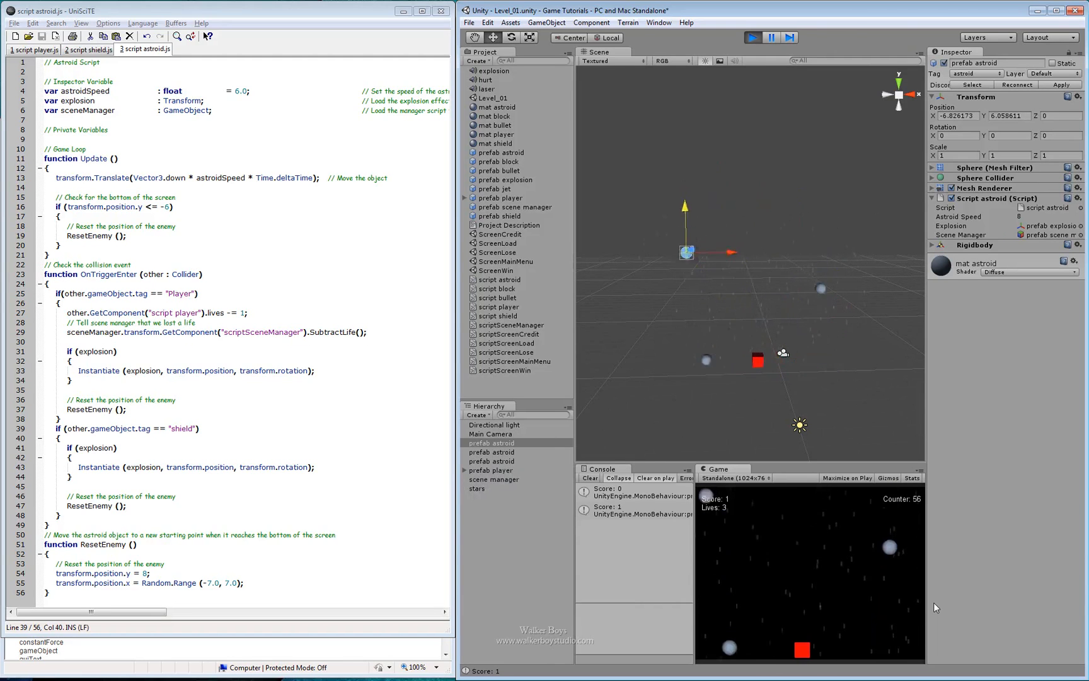
key(Right)
key(space)
key(space)
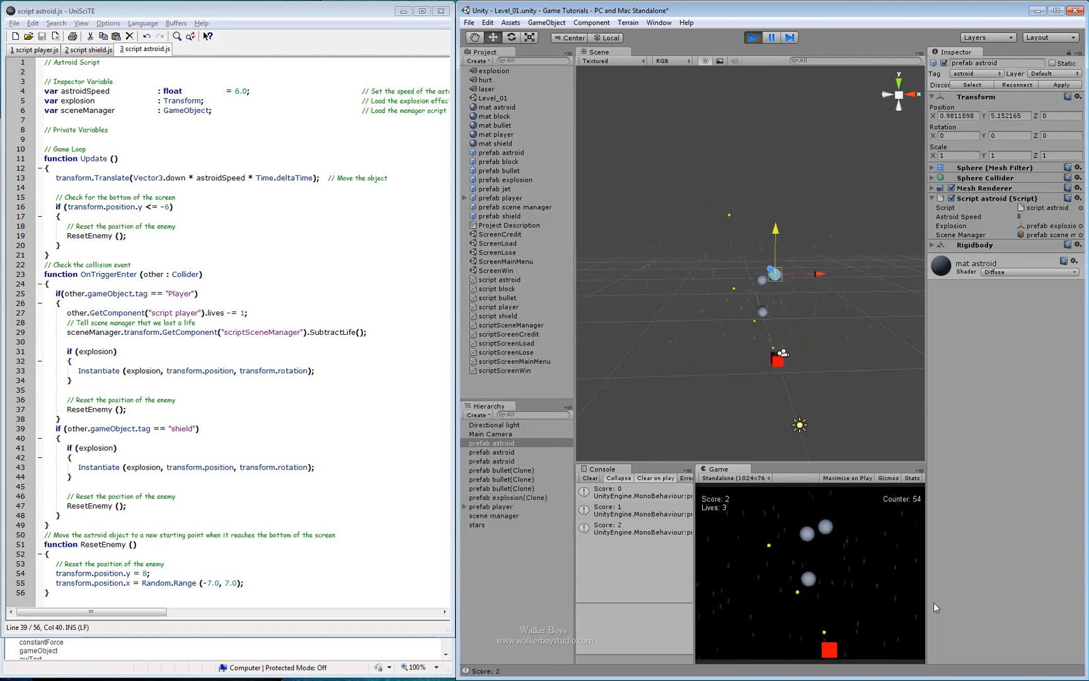
key(space)
key(space)
key(space)
key(Left)
key(Left)
key(space)
key(space)
key(Right)
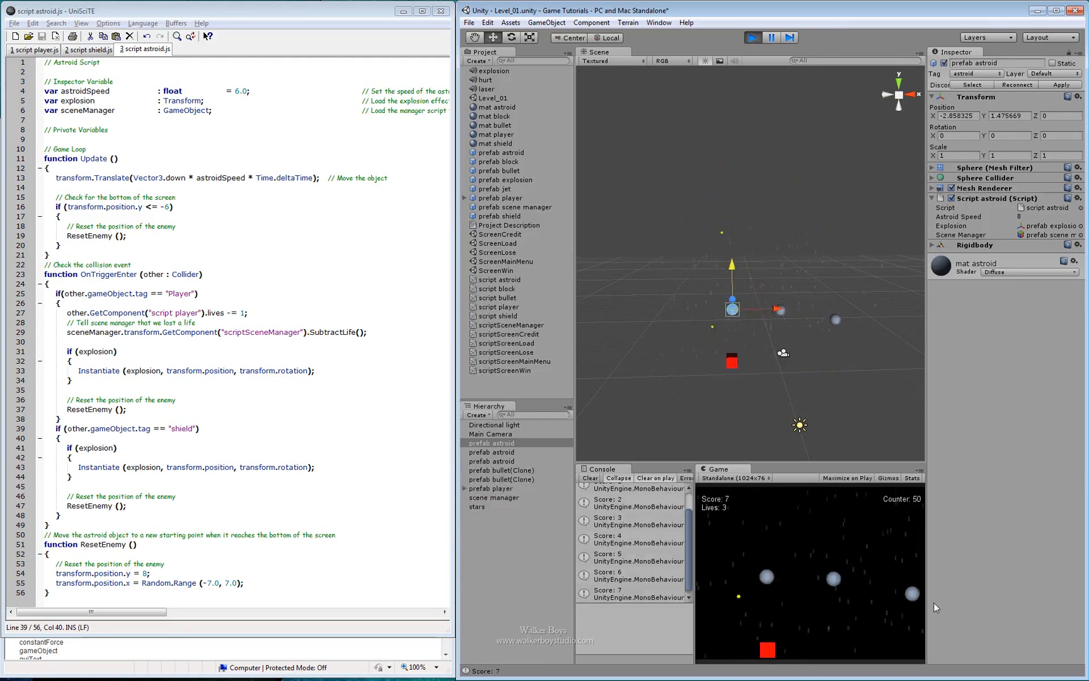
key(Left)
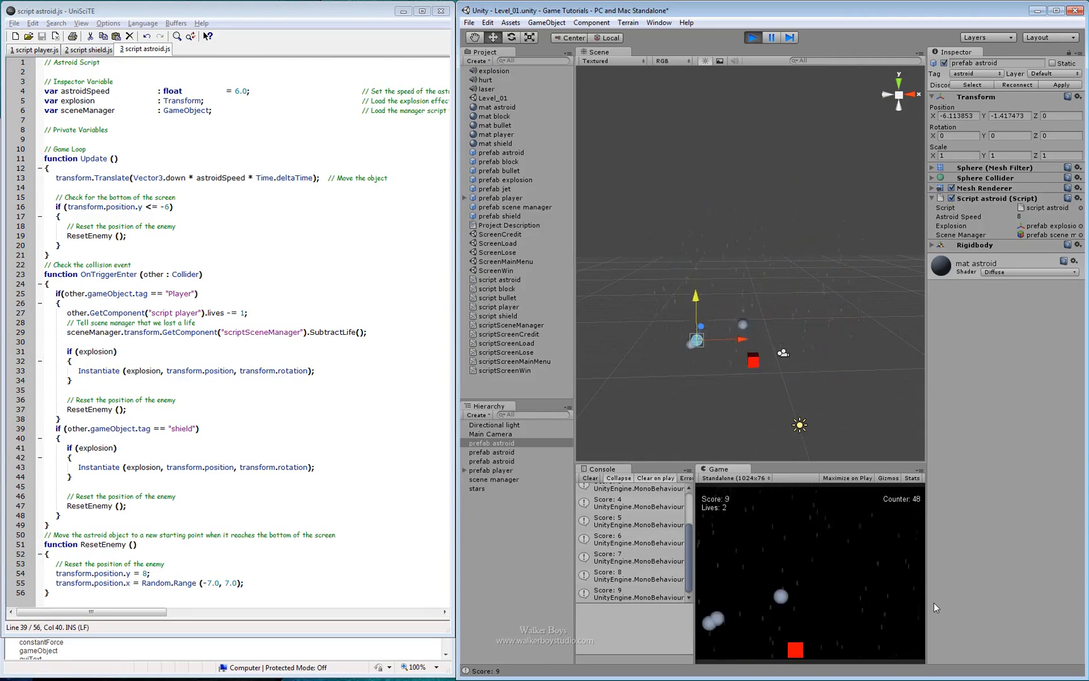
key(Right)
key(s)
key(Left)
key(space)
key(Right)
key(space)
key(Left)
key(space)
key(Right)
key(space)
key(space)
key(space)
key(Right)
key(Left)
key(space)
key(space)
key(Right)
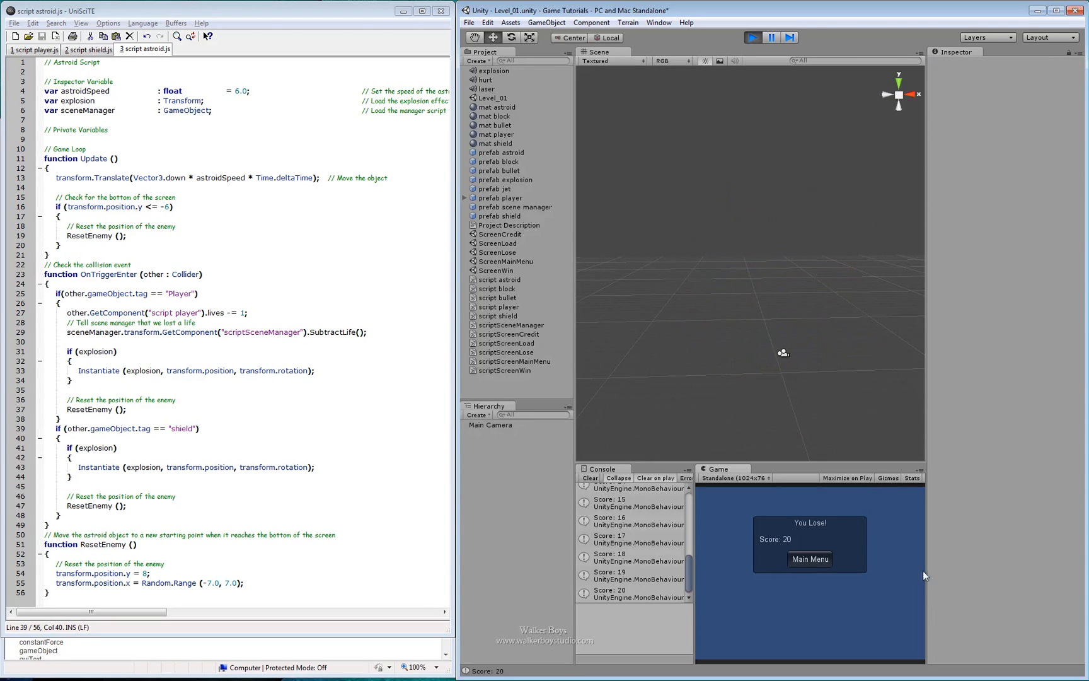
Return from the lose screen to the game's main menu and stop the game.
click(806, 562)
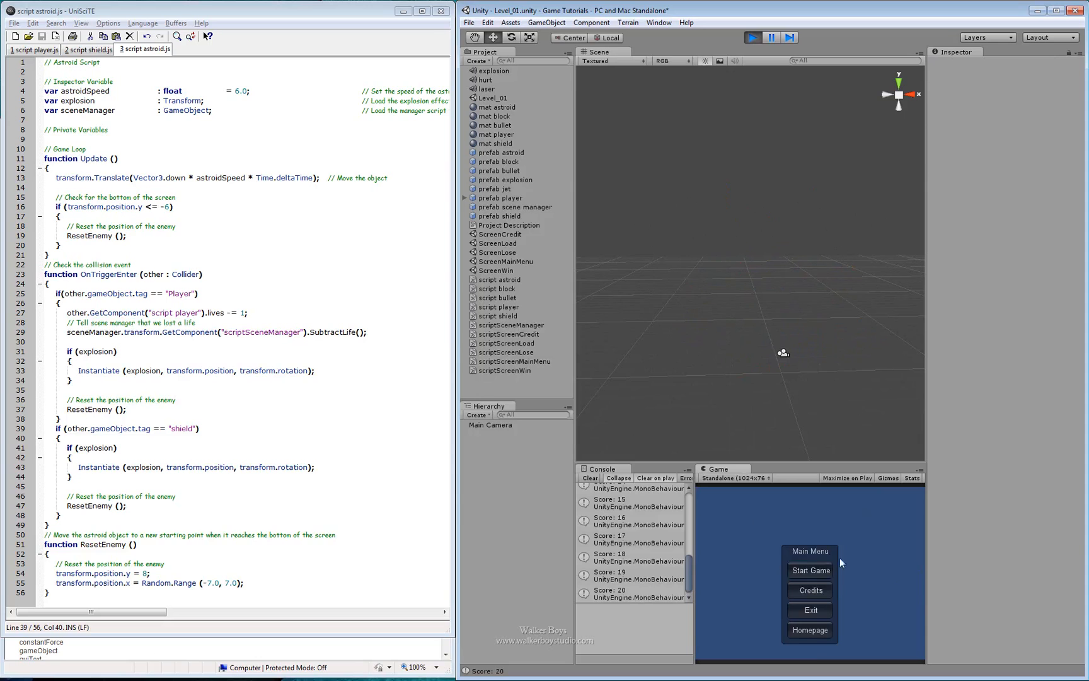
click(751, 38)
alt+drag(825, 298, 706, 299)
alt+drag(756, 354, 725, 324)
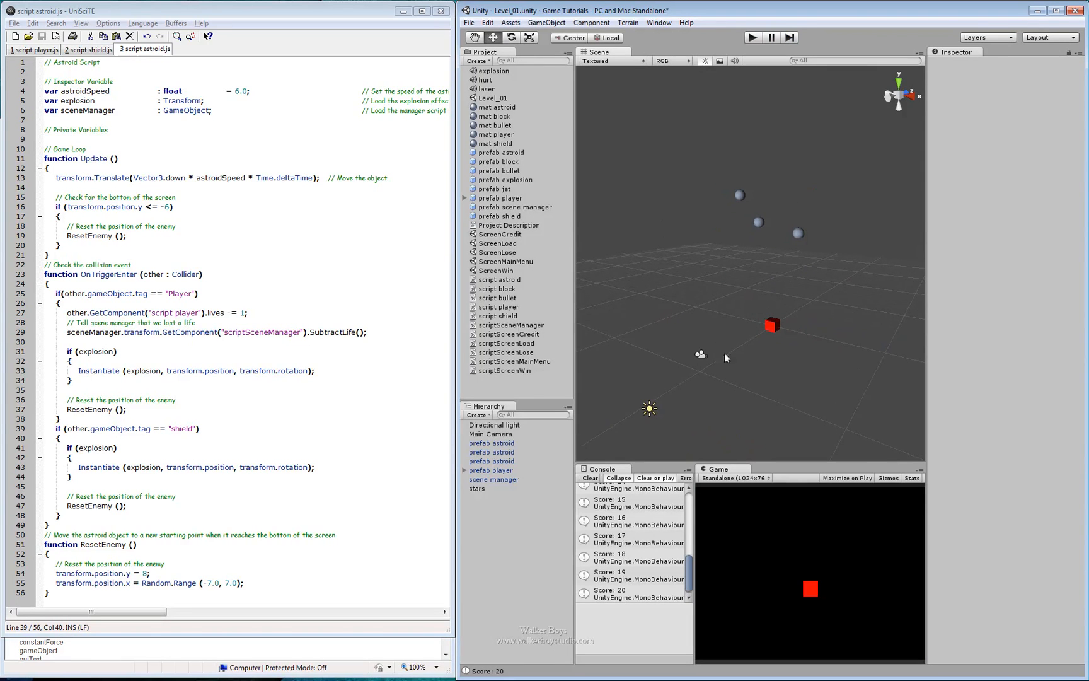